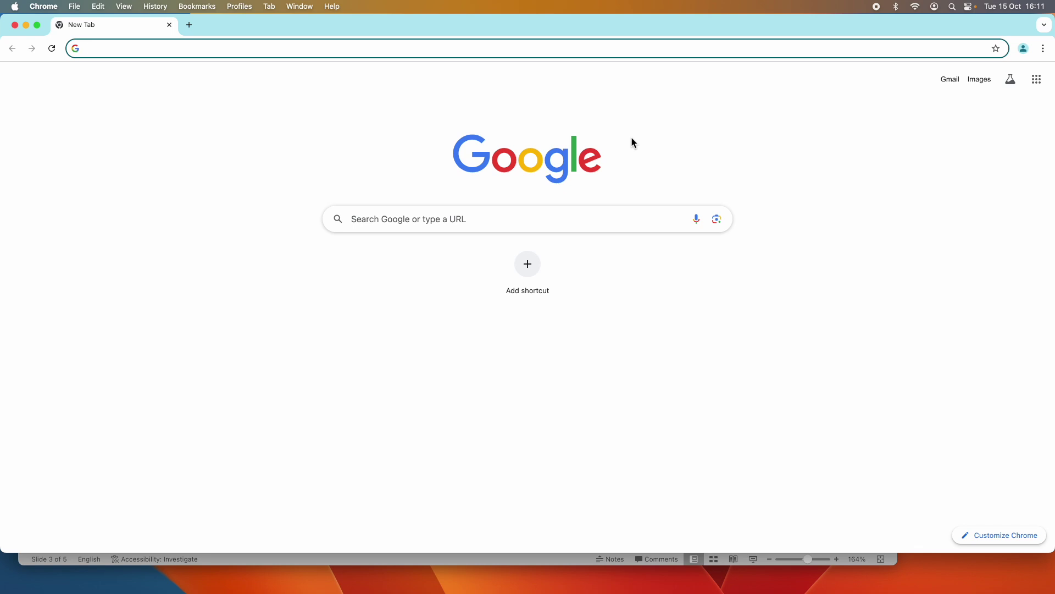
- Load oracle.com/java/technologies/downloads and scroll down to the JDK 23 downloads section
type("or")
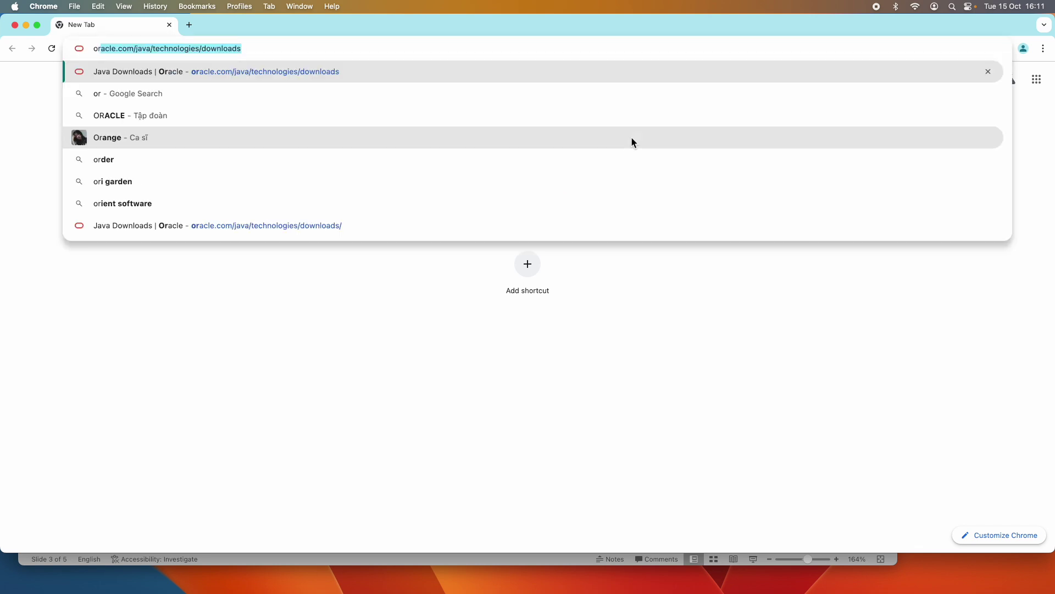
key("Return")
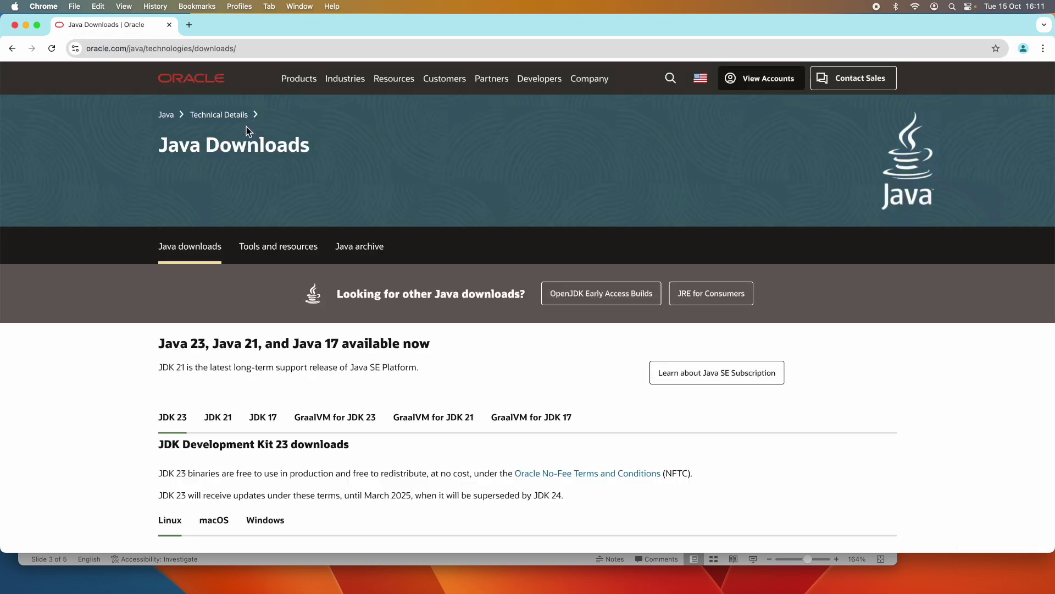
scroll(417, 186, "down", 5)
scroll(417, 186, "up", 3)
scroll(417, 185, "up", 1)
scroll(420, 187, "down", 3)
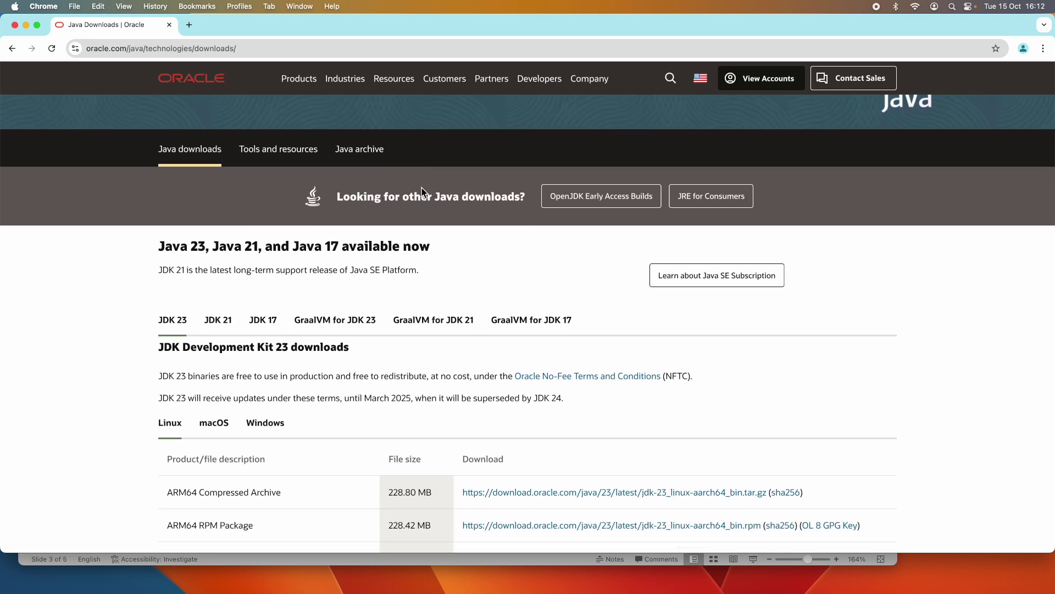
scroll(421, 186, "down", 2)
scroll(407, 188, "down", 2)
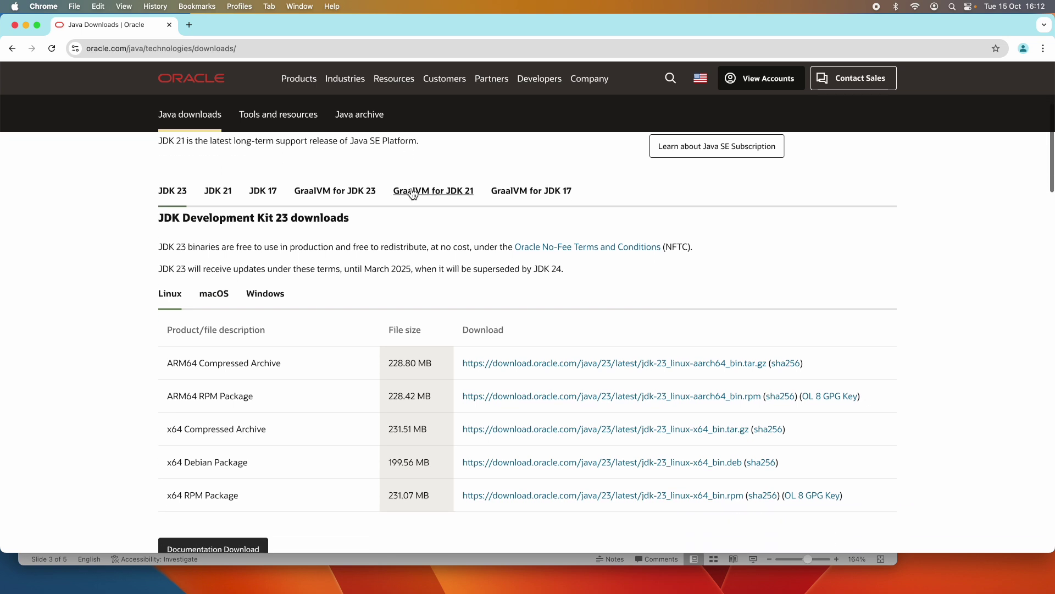
scroll(409, 190, "up", 3)
scroll(410, 192, "down", 2)
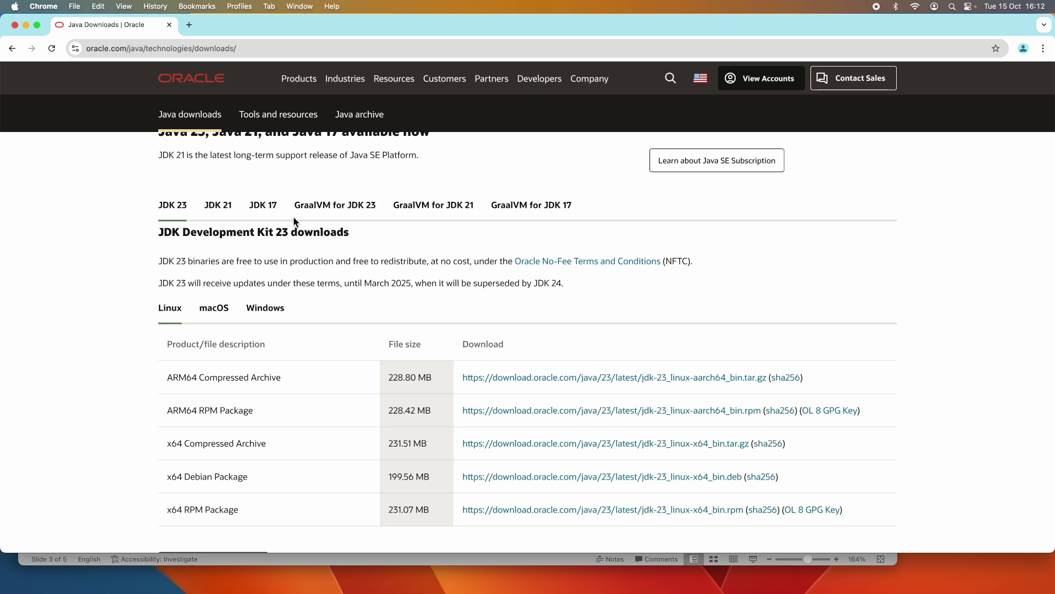
scroll(295, 281, "down", 2)
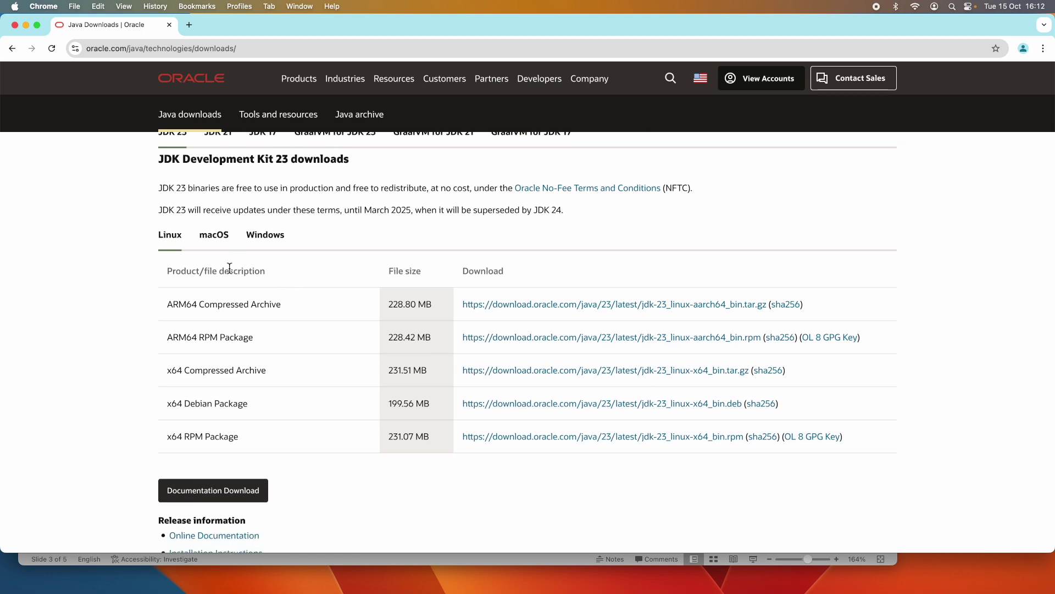
- Show the JDK 23 macOS files and highlight the ARM64 and x64 DMG Installer entries
left_click(215, 239)
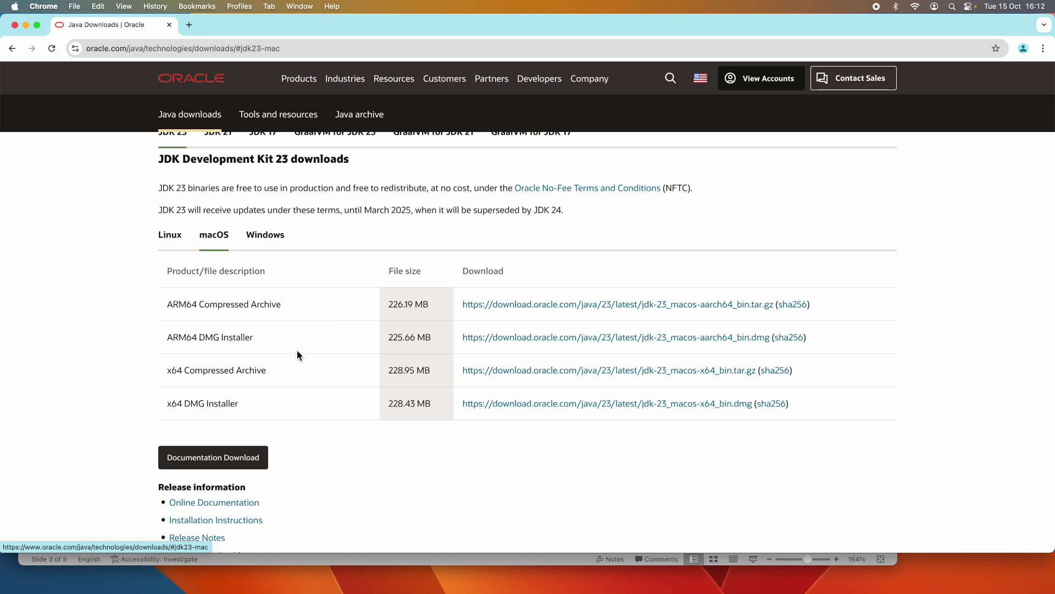
scroll(282, 346, "down", 3)
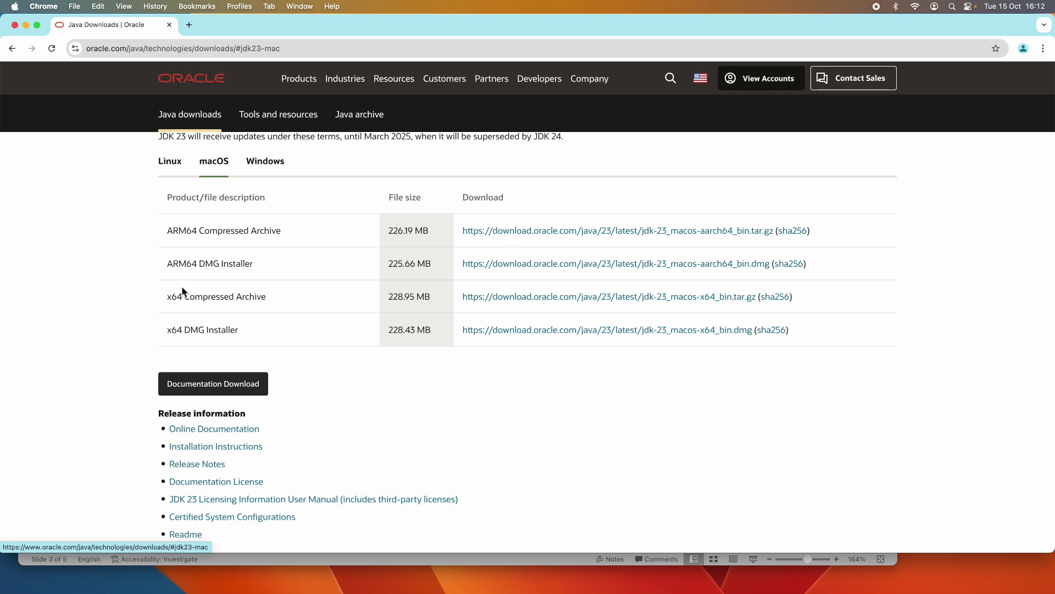
left_click_drag(168, 267, 261, 268)
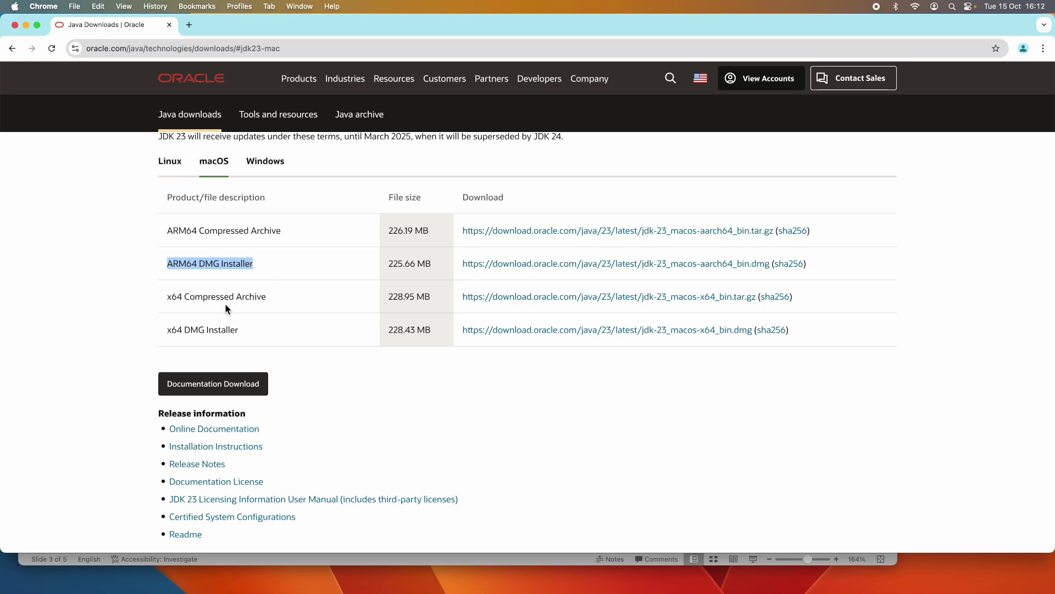
left_click_drag(168, 329, 245, 328)
scroll(244, 329, "up", 1)
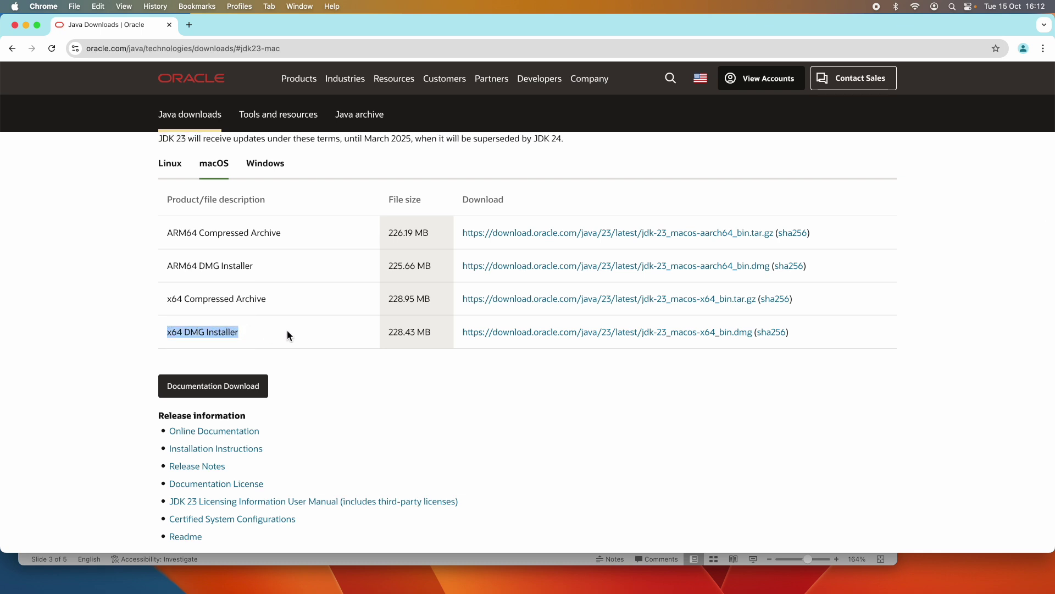
left_click(5, 6)
left_click(31, 23)
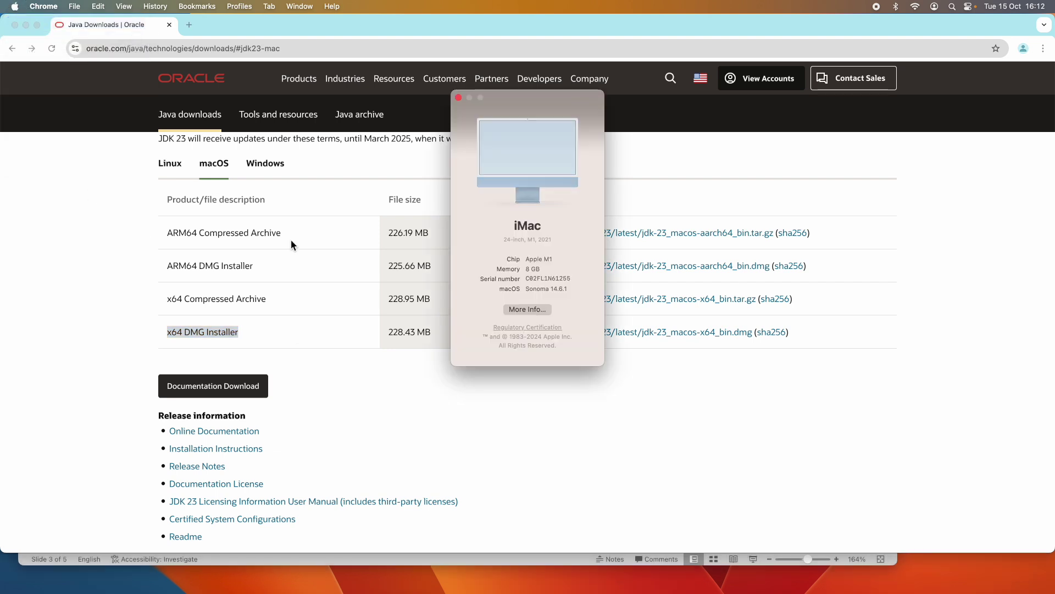
left_click_drag(525, 259, 566, 258)
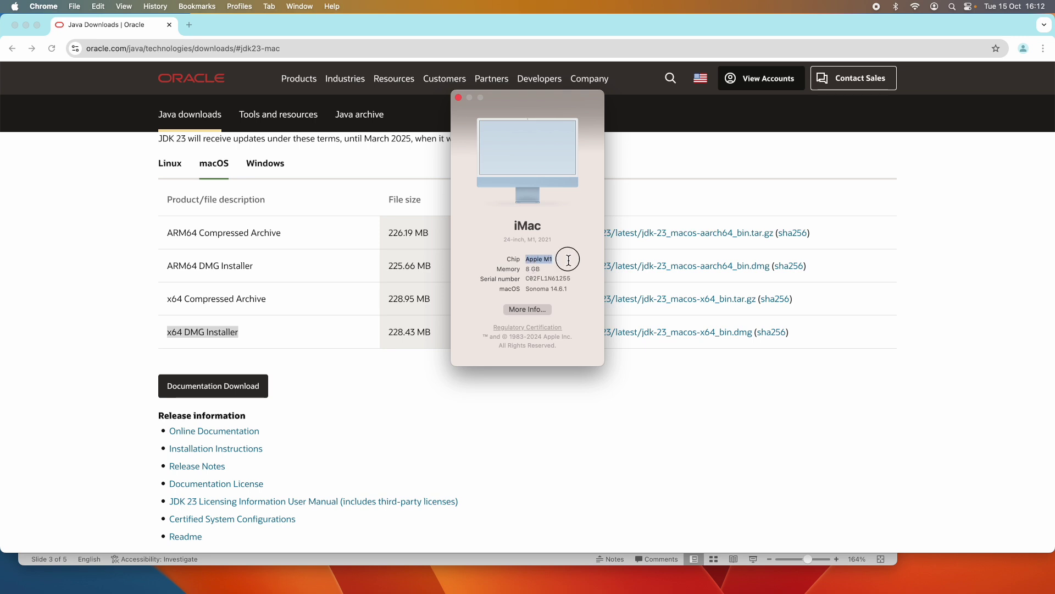
left_click(458, 97)
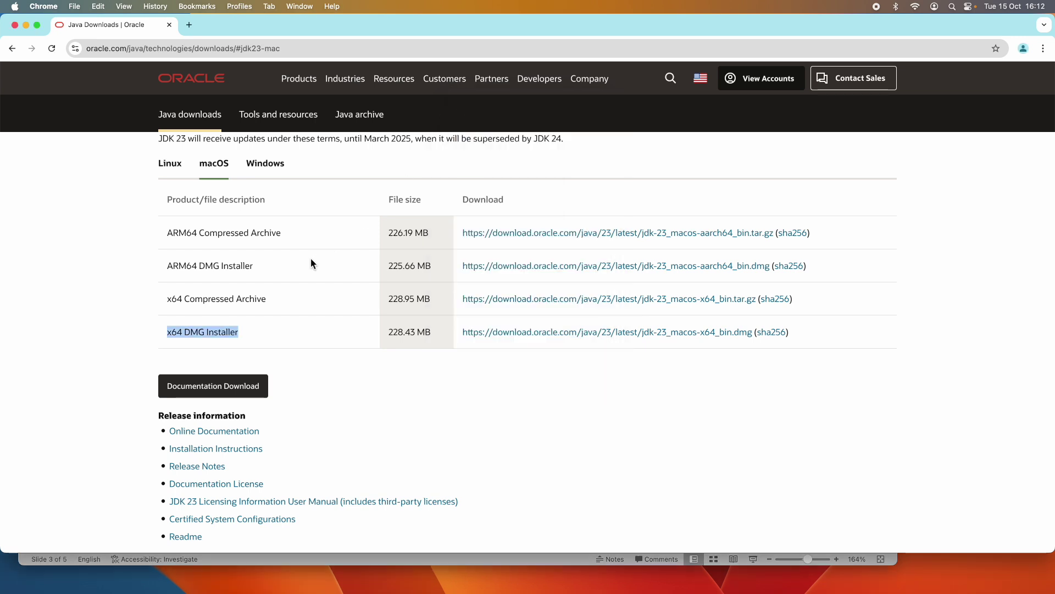
left_click(333, 271)
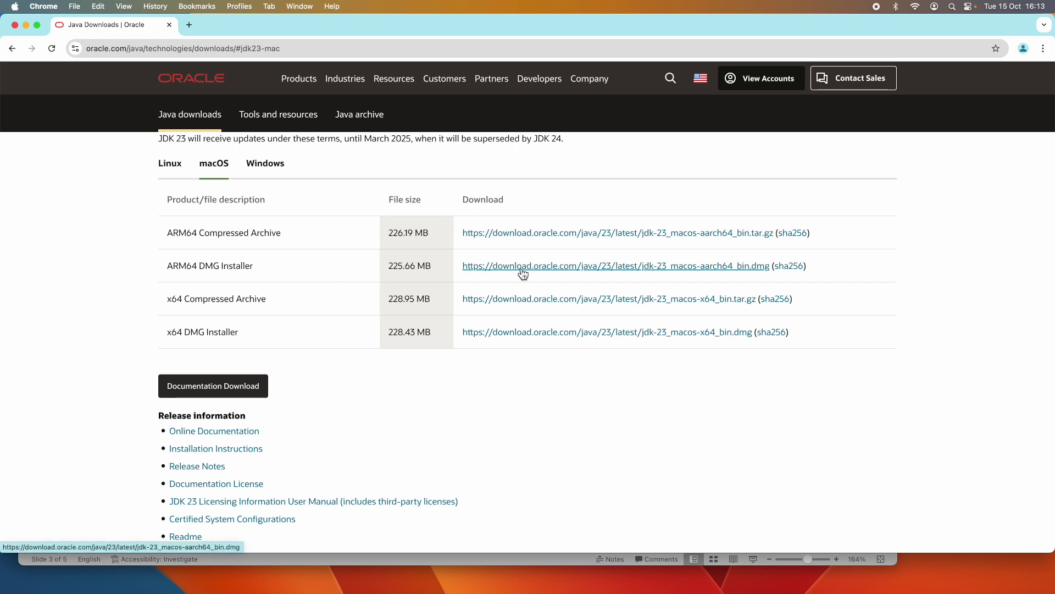
- Save jdk-23_macos-aarch64_bin.dmg (ARM64 DMG Installer) to Downloads and check the download completed
left_click_drag(164, 266, 278, 269)
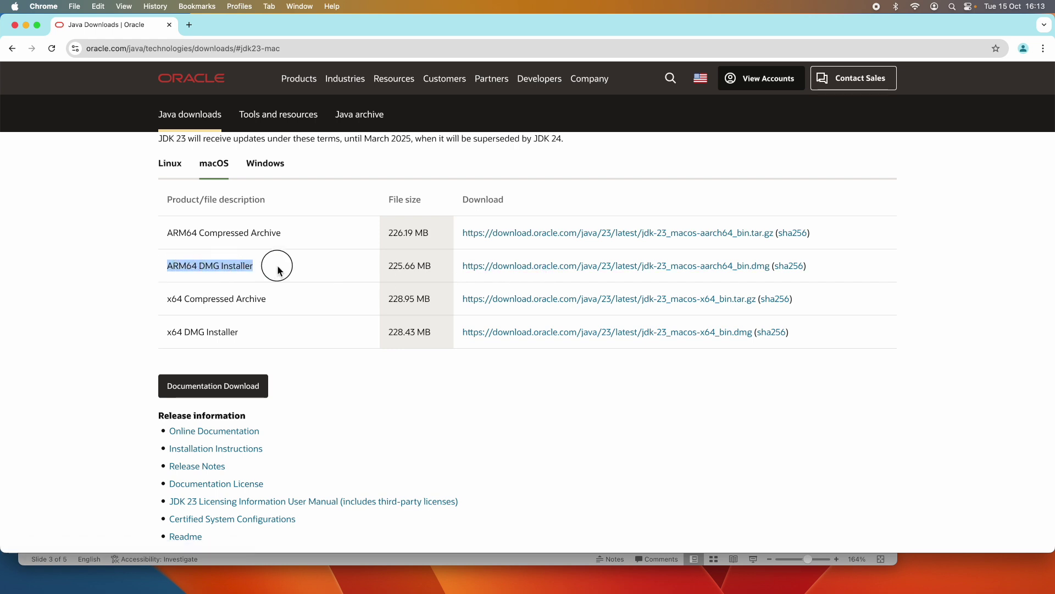
left_click(621, 266)
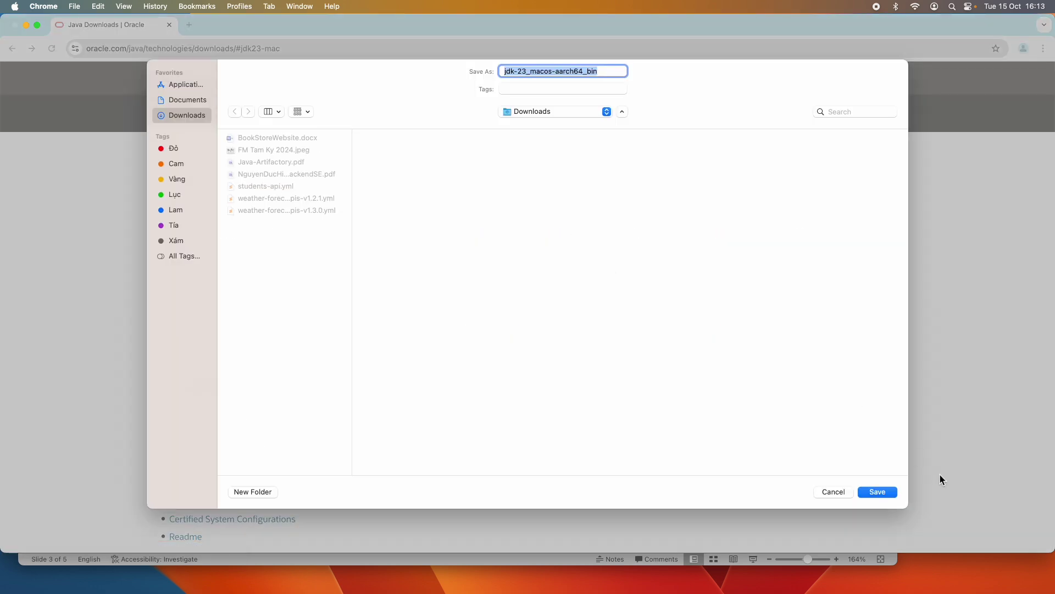
left_click(879, 491)
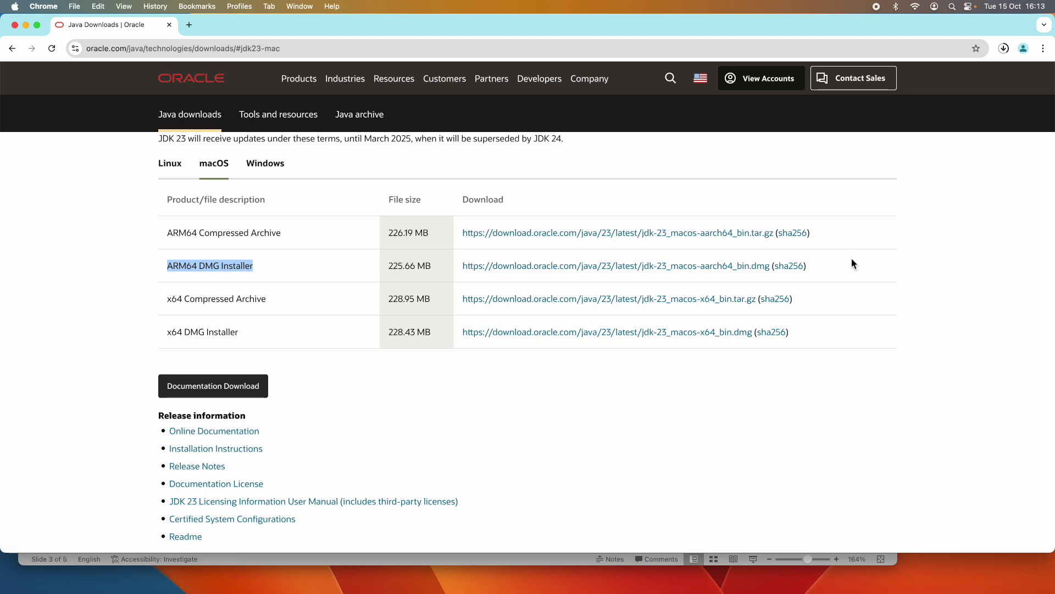
left_click(1006, 48)
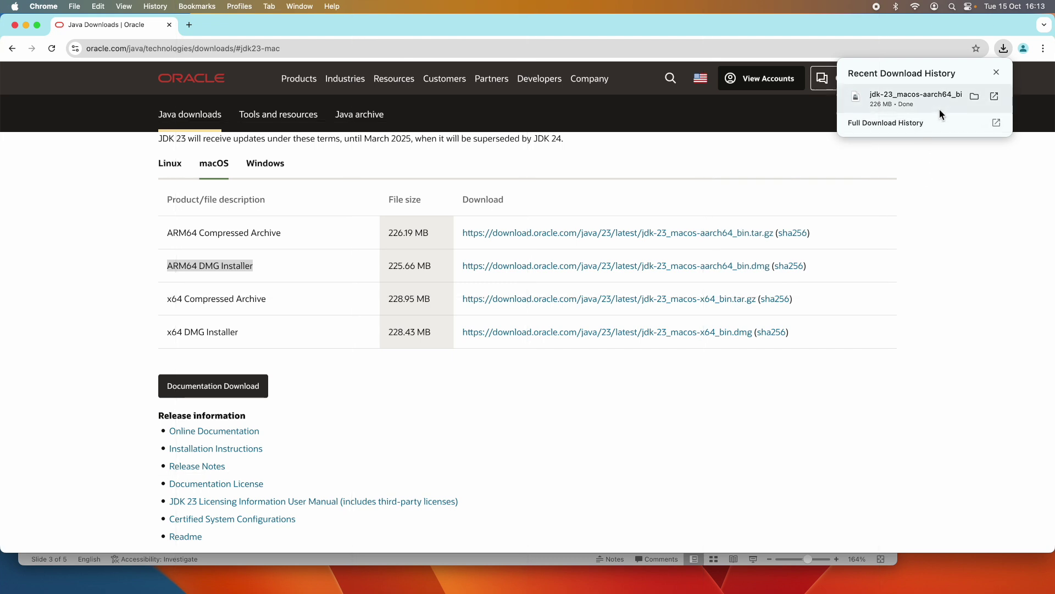
mouse_move(889, 105)
left_click(976, 97)
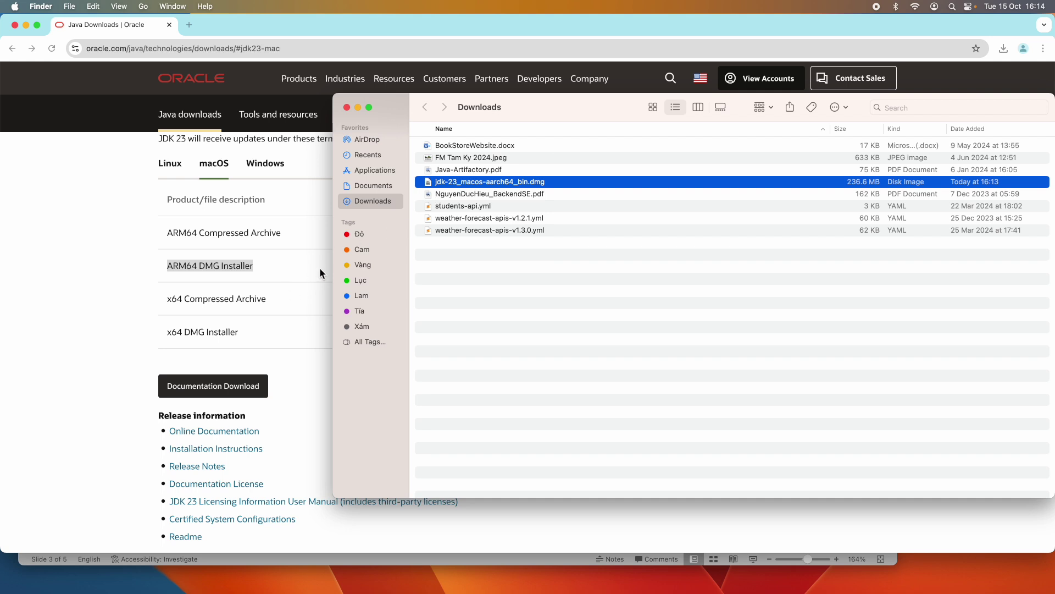
key("super+Tab")
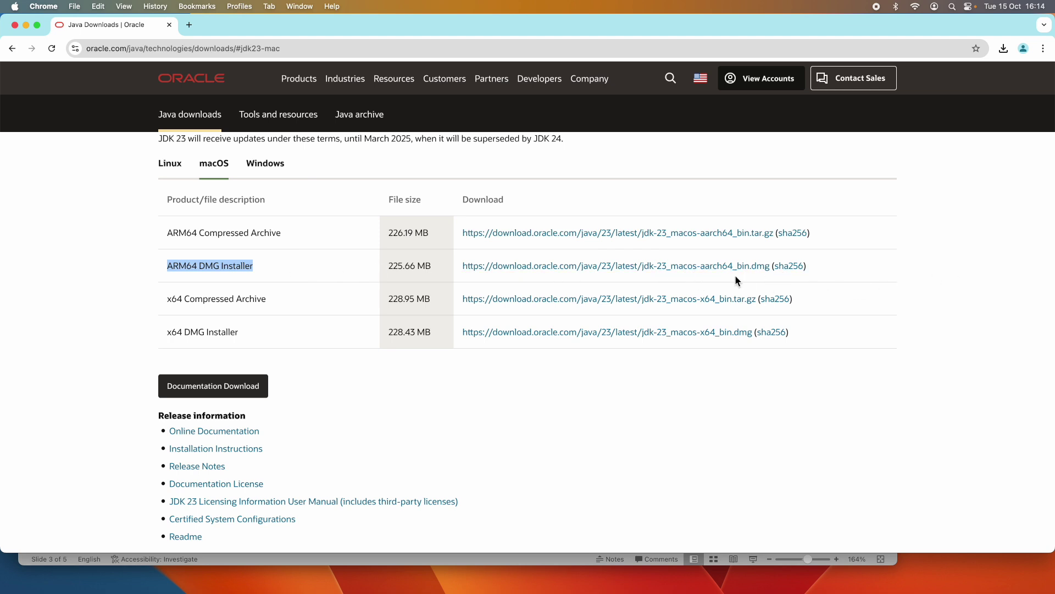
- Open the ARM64 DMG's sha256 page in a new tab and select the published checksum
left_click(796, 269)
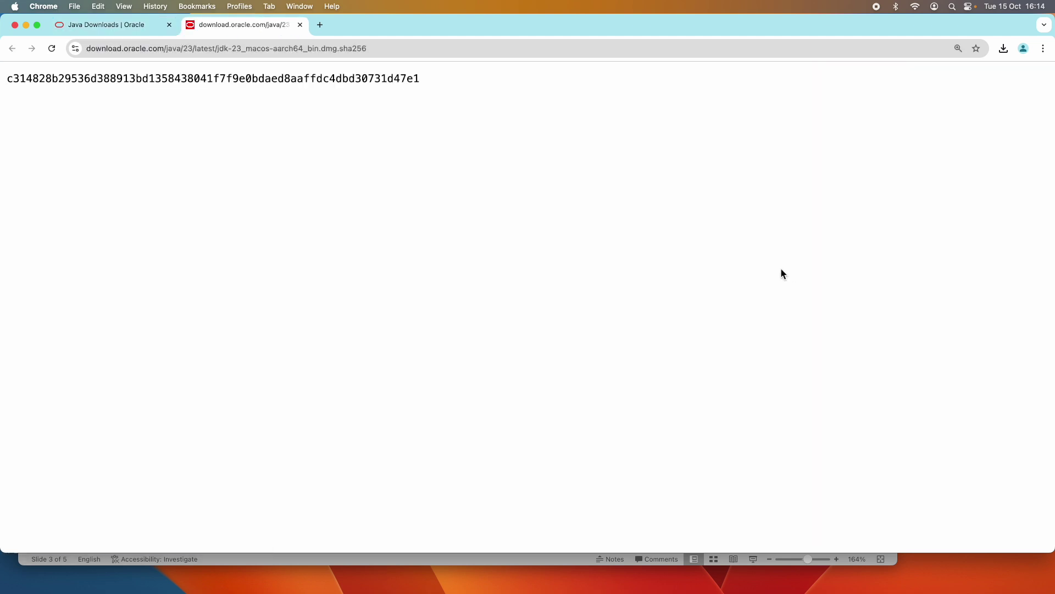
double_click(99, 78)
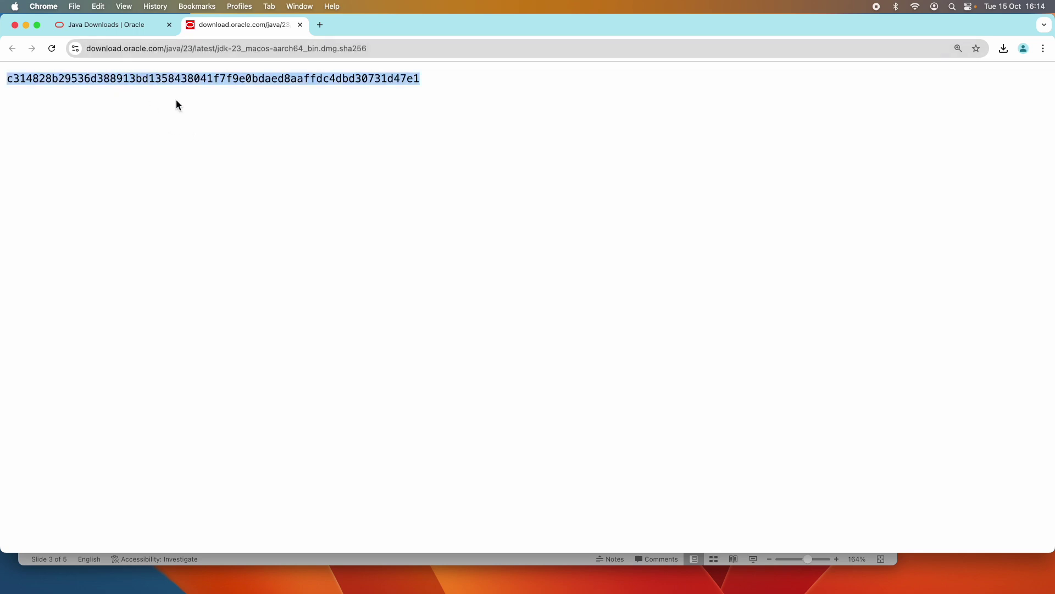
left_click(140, 30)
left_click(217, 24)
- Launch Terminal, cd into Downloads and list it to find jdk-23_macos-aarch64_bin.dmg
key("super+space")
type("termina")
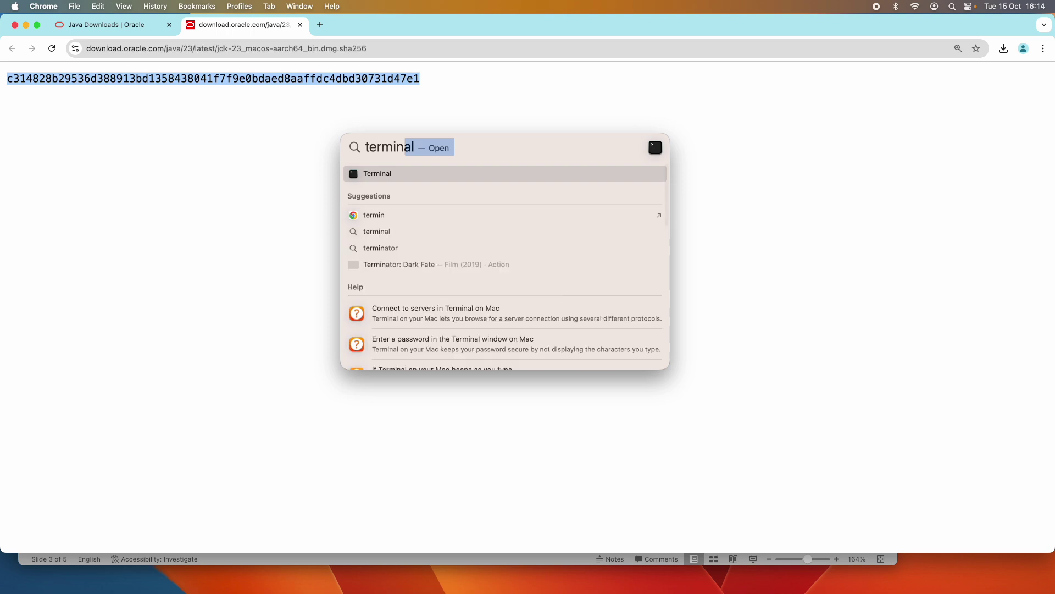
key("Return")
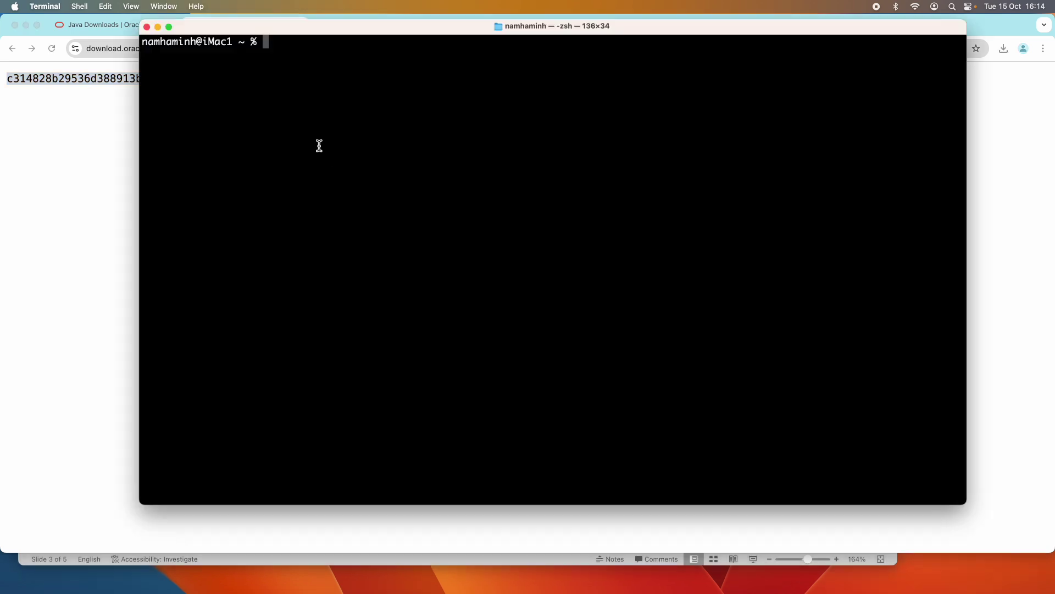
left_click_drag(307, 29, 292, 70)
type("cd Downloads")
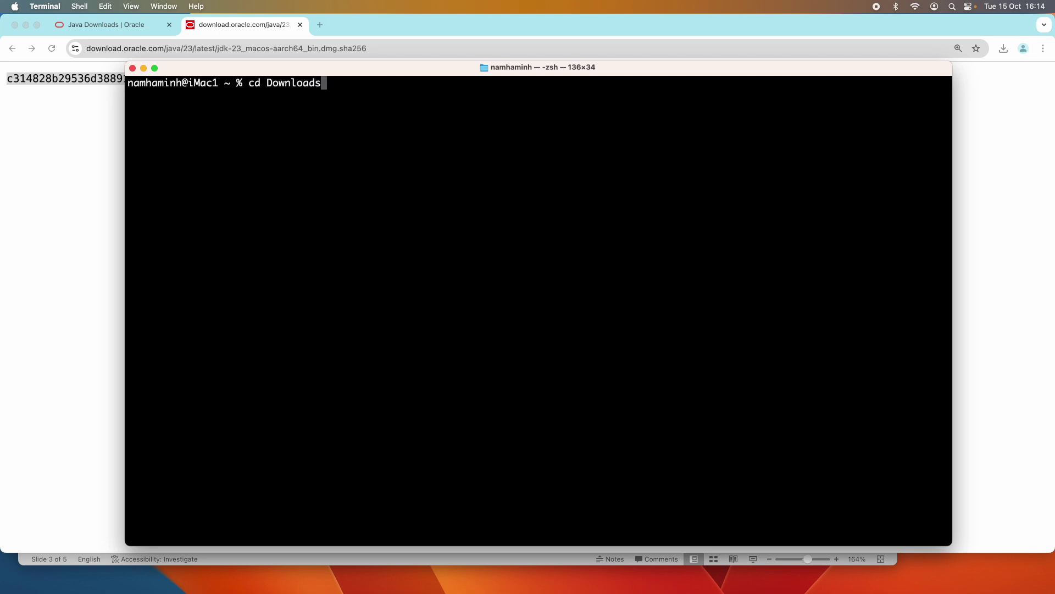
key("Return")
type("ls")
key("Return")
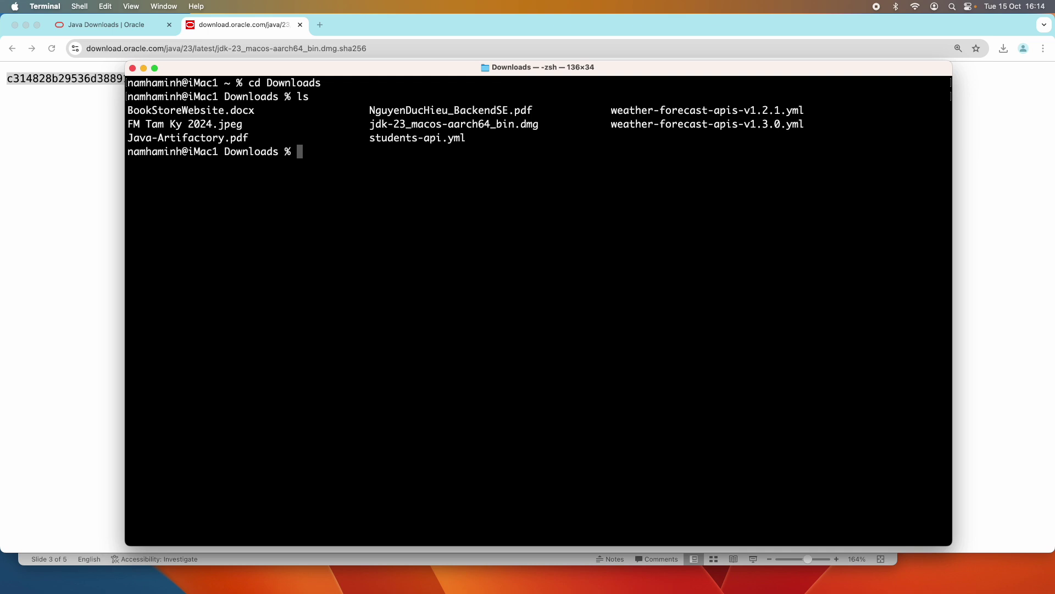
left_click_drag(321, 123, 545, 125)
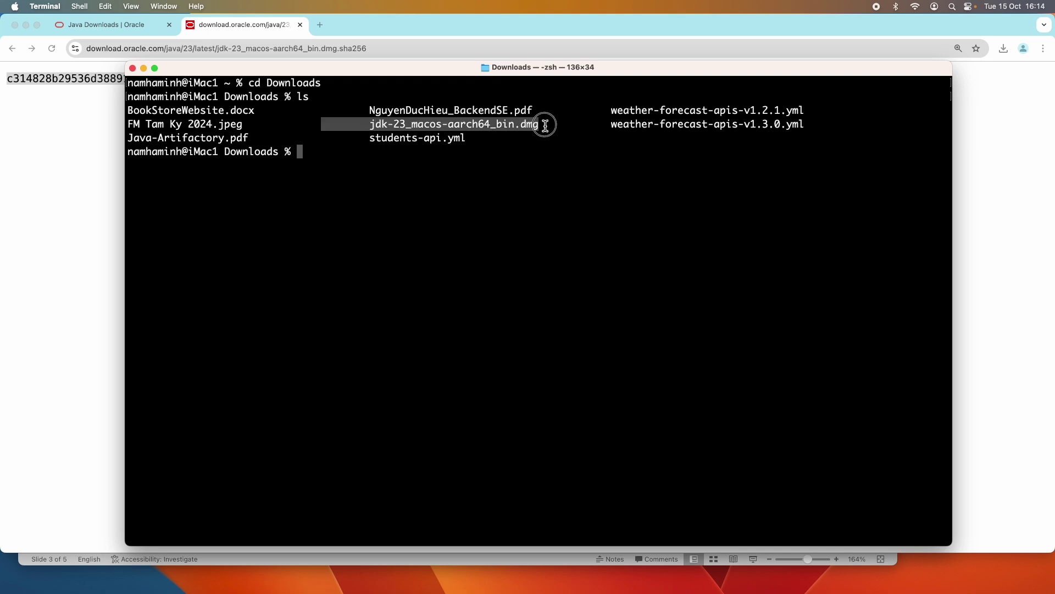
left_click(415, 160)
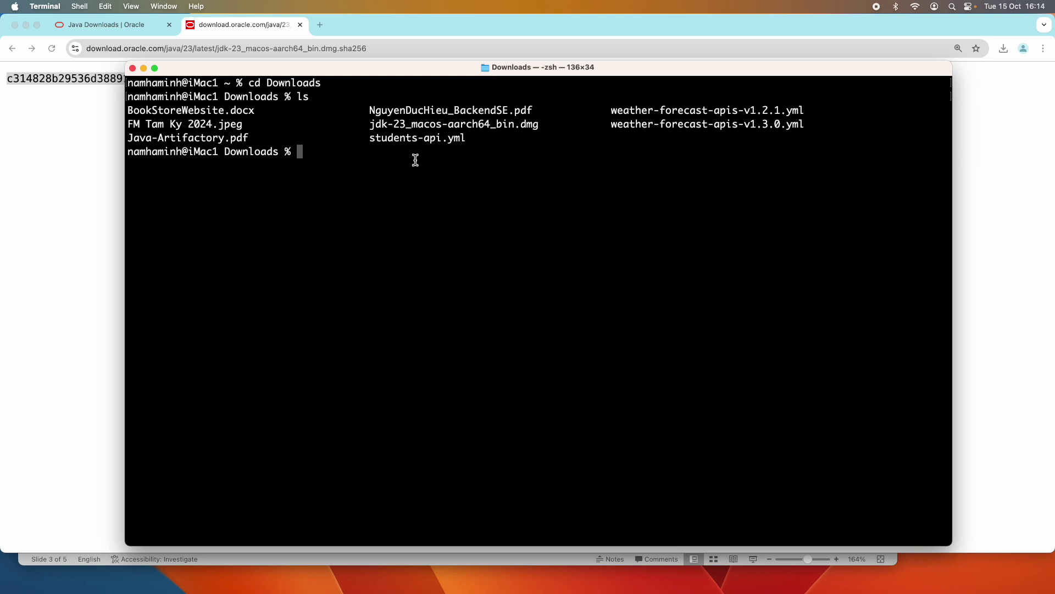
- Run shasum -a 256 on jdk-23_macos-aarch64_bin.dmg and compare it with Oracle's published hash
type("shasum -a 256 jdk-23")
key("Tab")
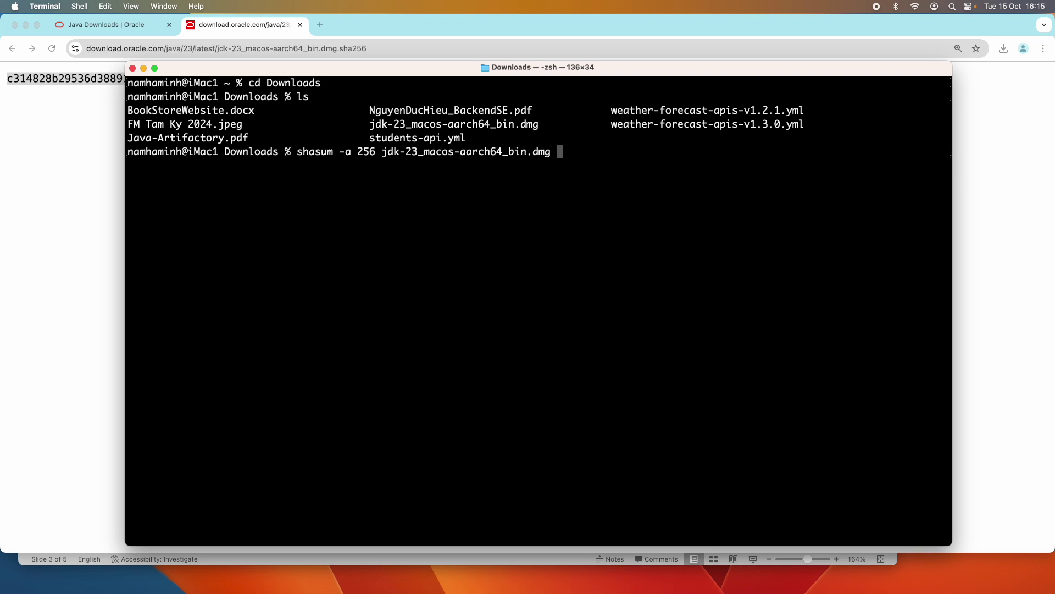
key("Return")
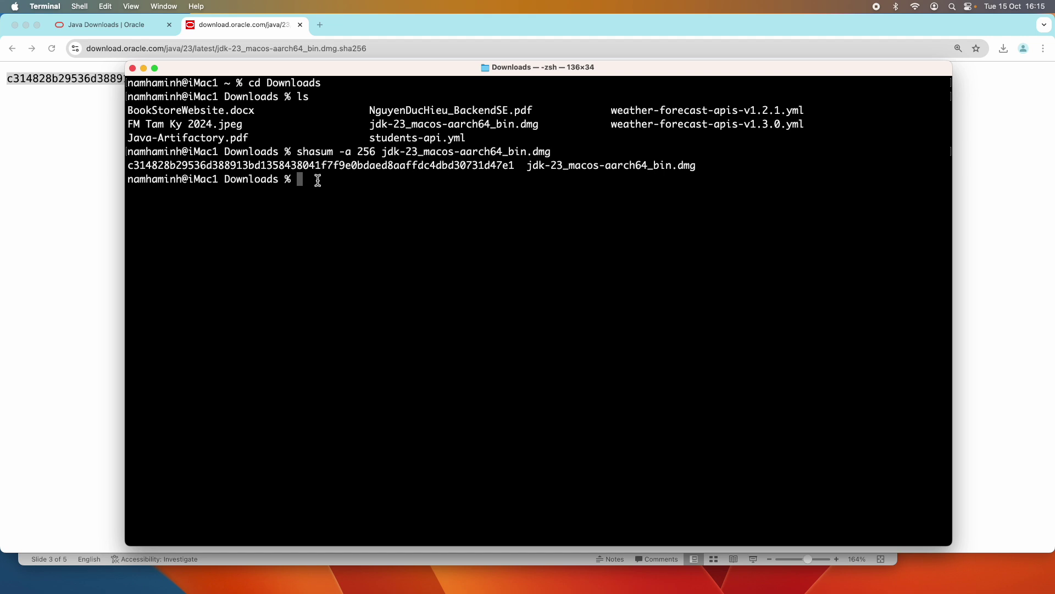
left_click_drag(190, 71, 131, 147)
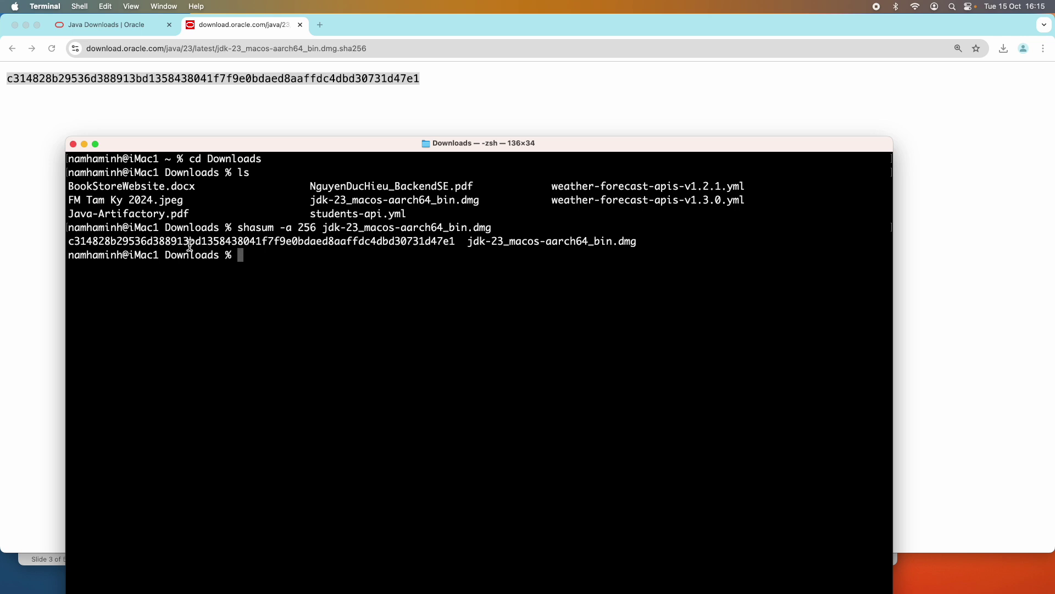
double_click(107, 242)
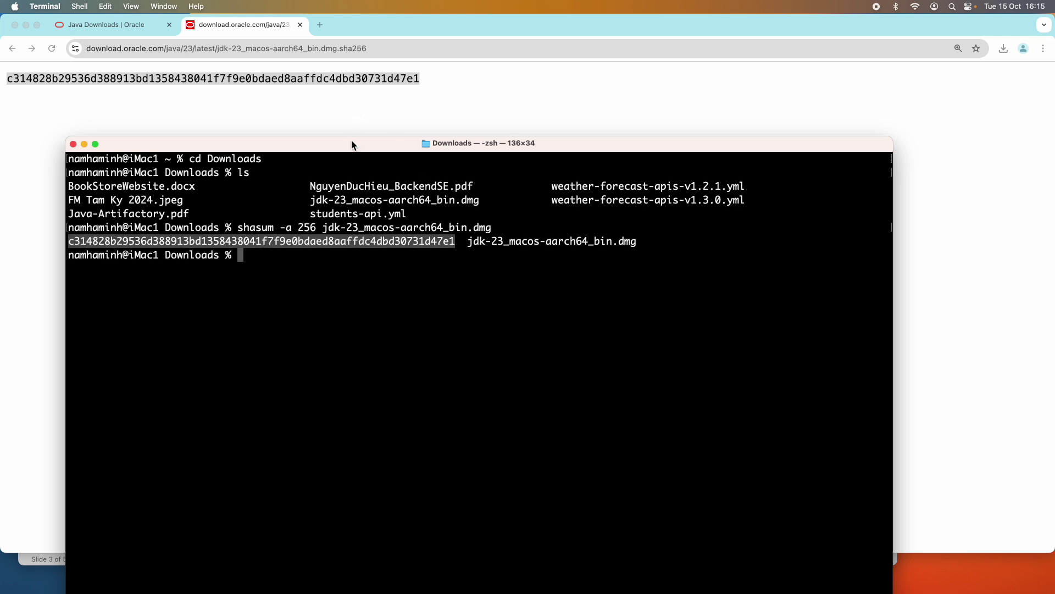
left_click_drag(206, 144, 249, 89)
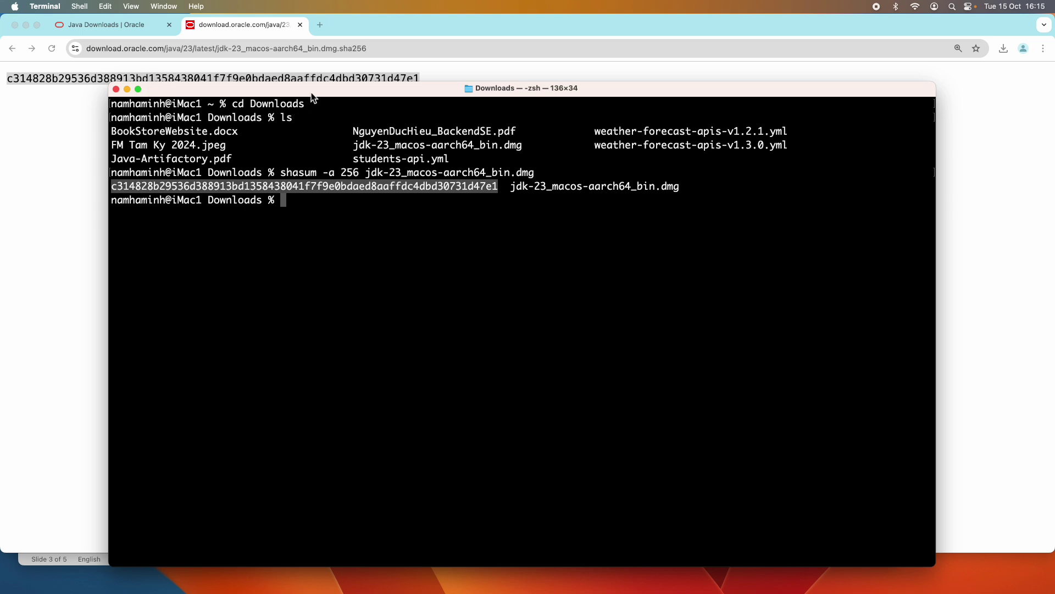
left_click_drag(313, 98, 312, 97)
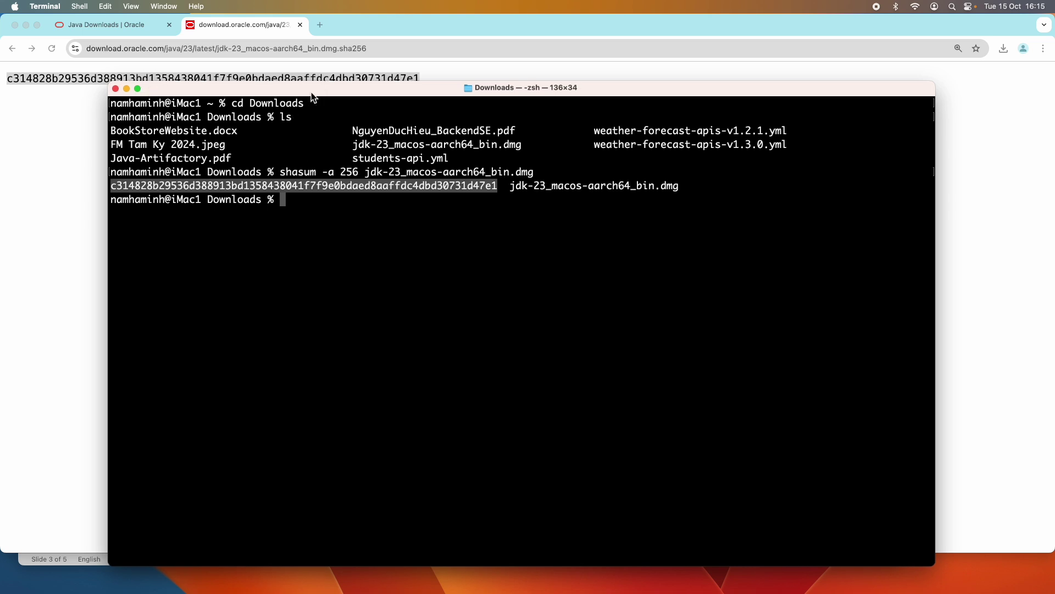
- Run java to confirm no Java Runtime is found, then switch to Finder's Downloads
left_click(327, 204)
type("java")
key("Return")
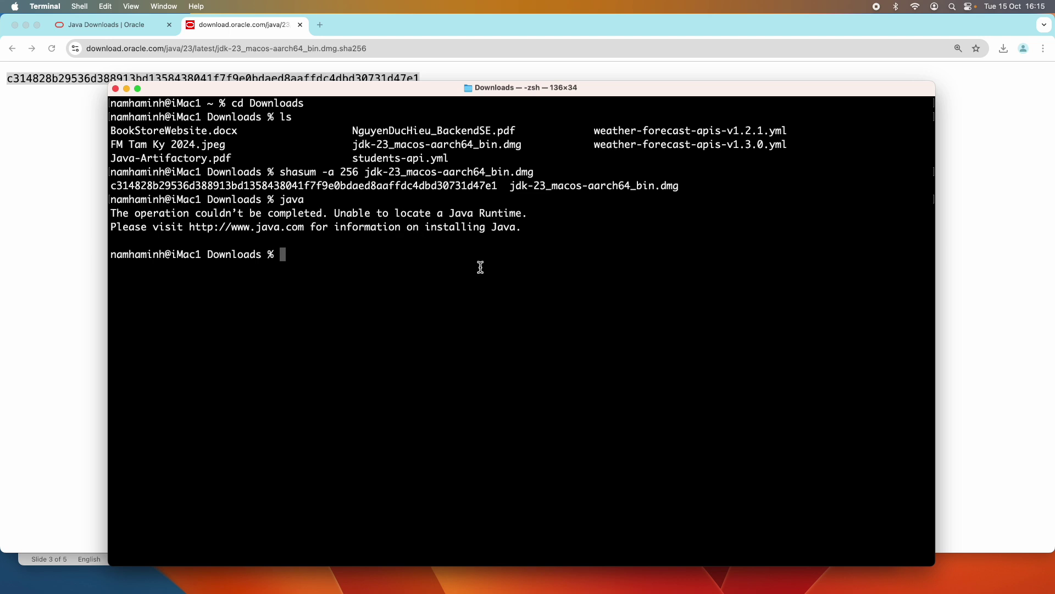
key("super+Tab")
key("super+Tab")
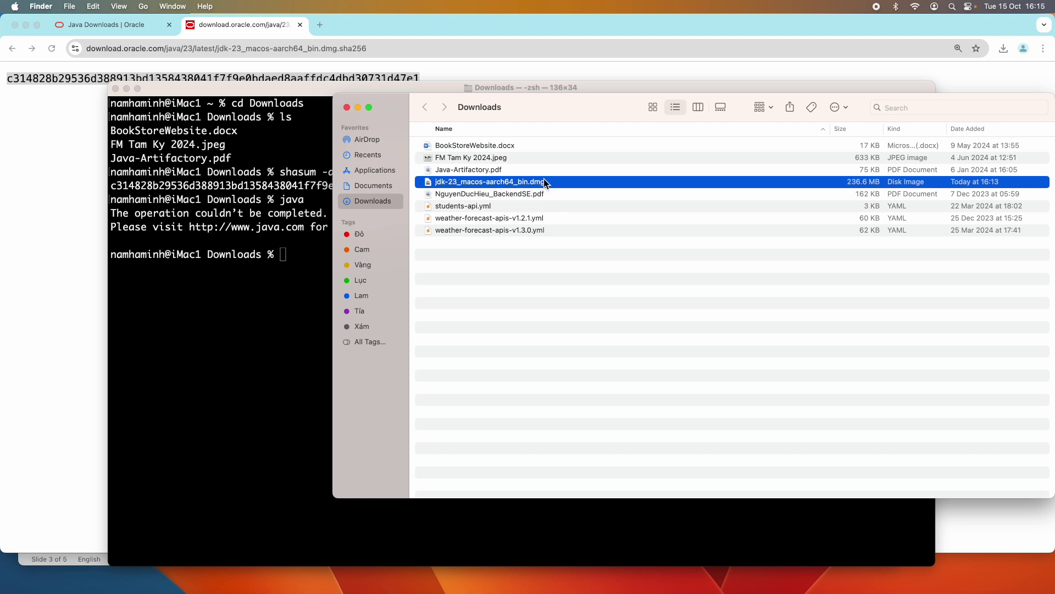
- Mount jdk-23_macos-aarch64_bin.dmg and launch the JDK 23.pkg installer inside it
double_click(509, 185)
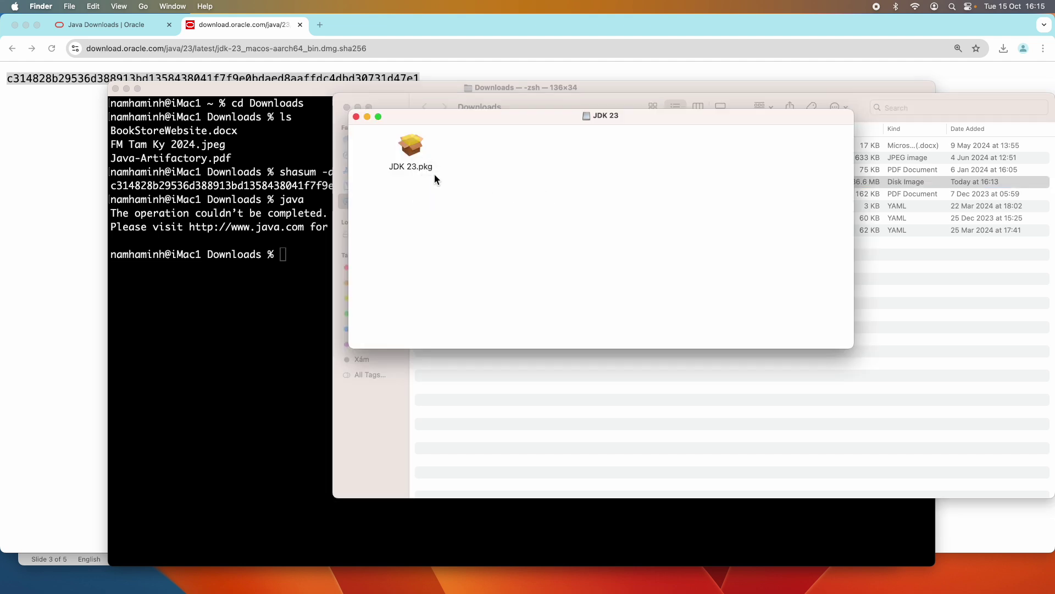
double_click(415, 146)
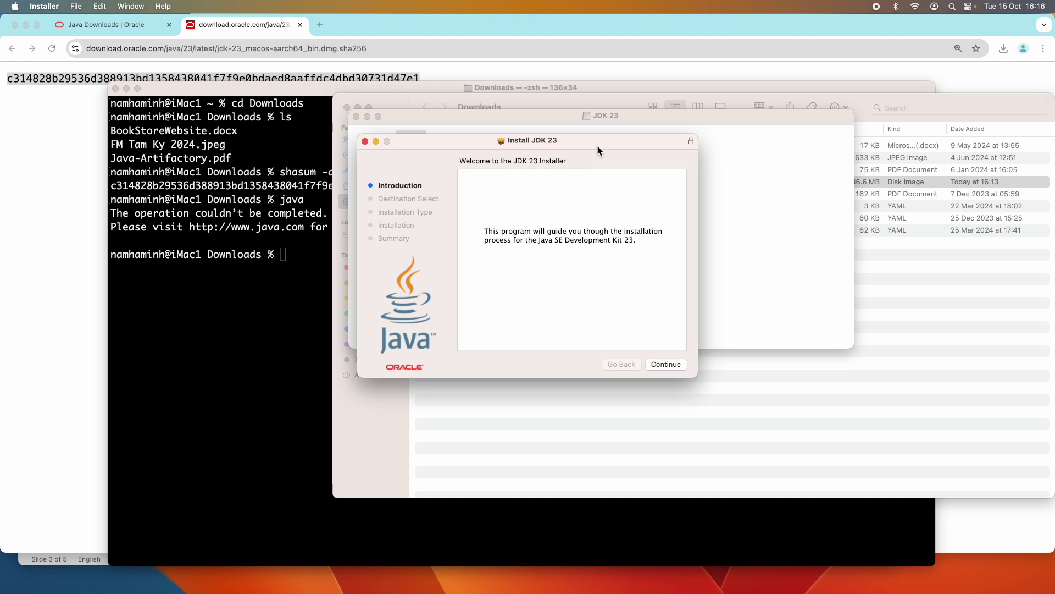
- Install JDK 23 for all users, authorizing with the admin password, then trash the installer image
left_click_drag(602, 141, 627, 104)
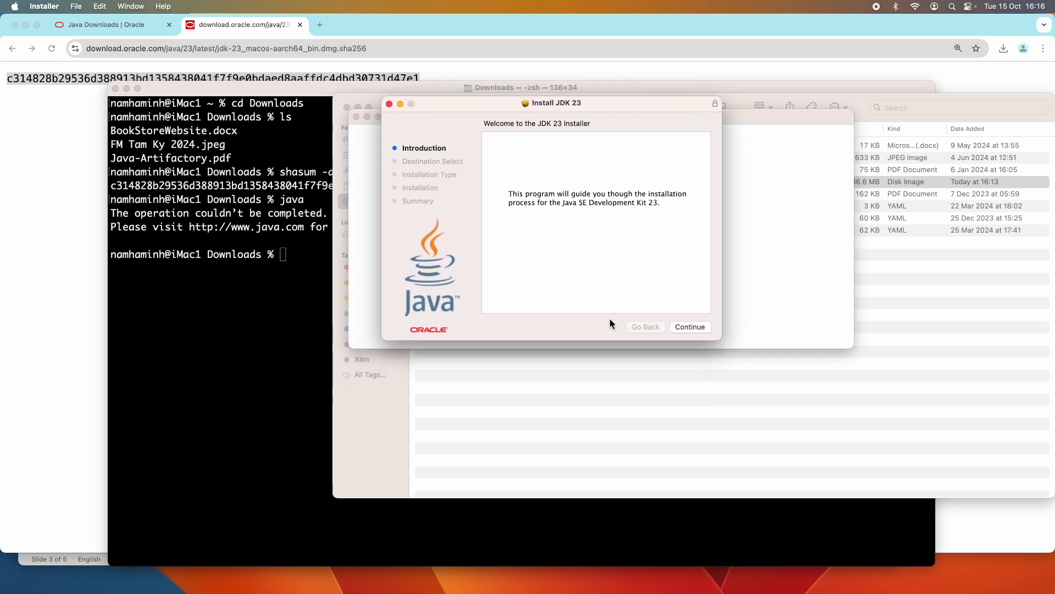
left_click(686, 328)
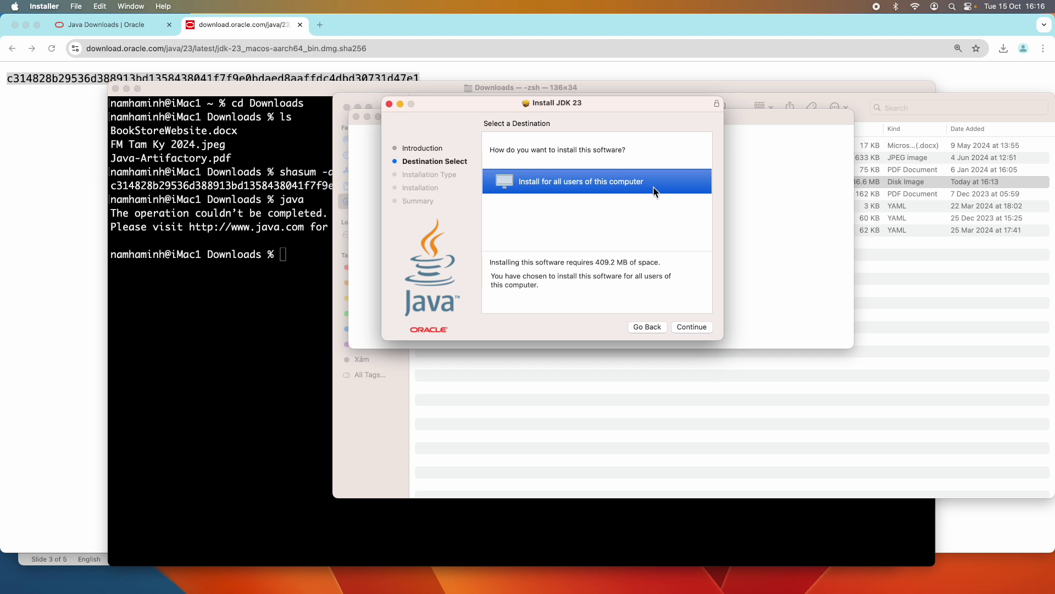
left_click(691, 327)
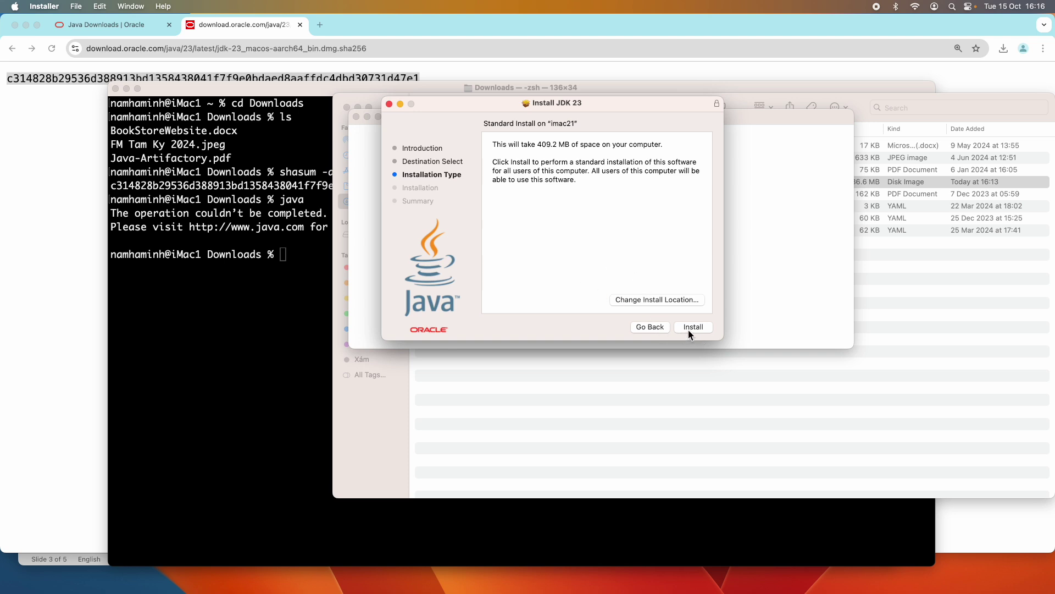
left_click(690, 329)
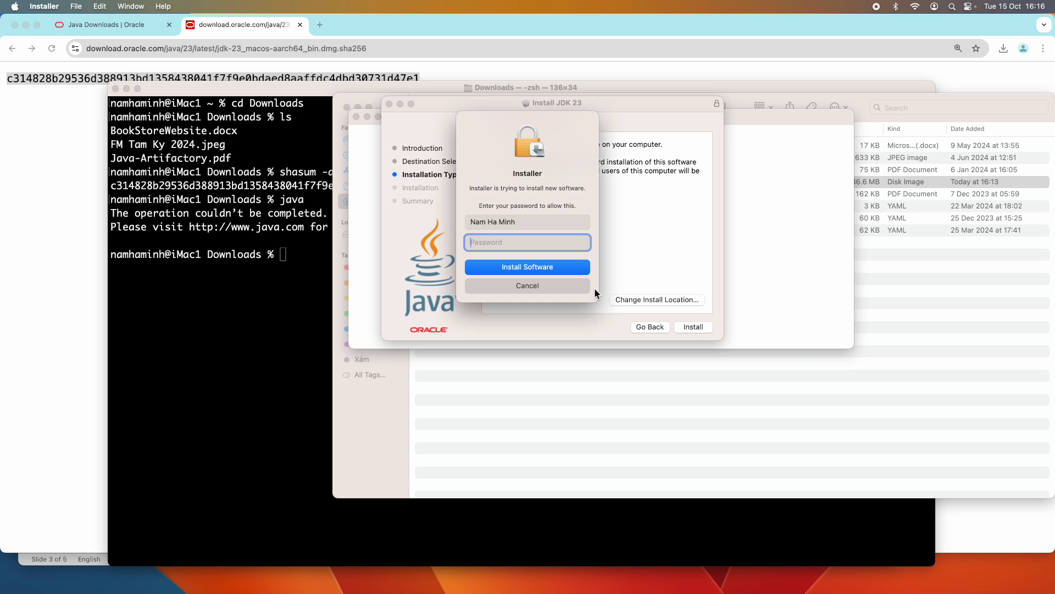
type("•••••••••••")
left_click(529, 269)
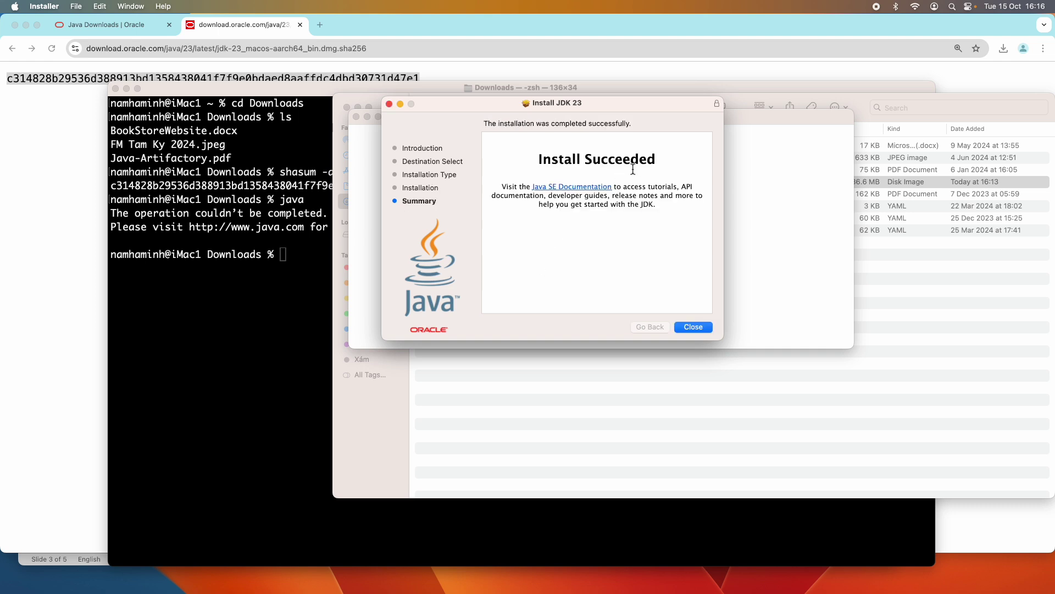
left_click(694, 327)
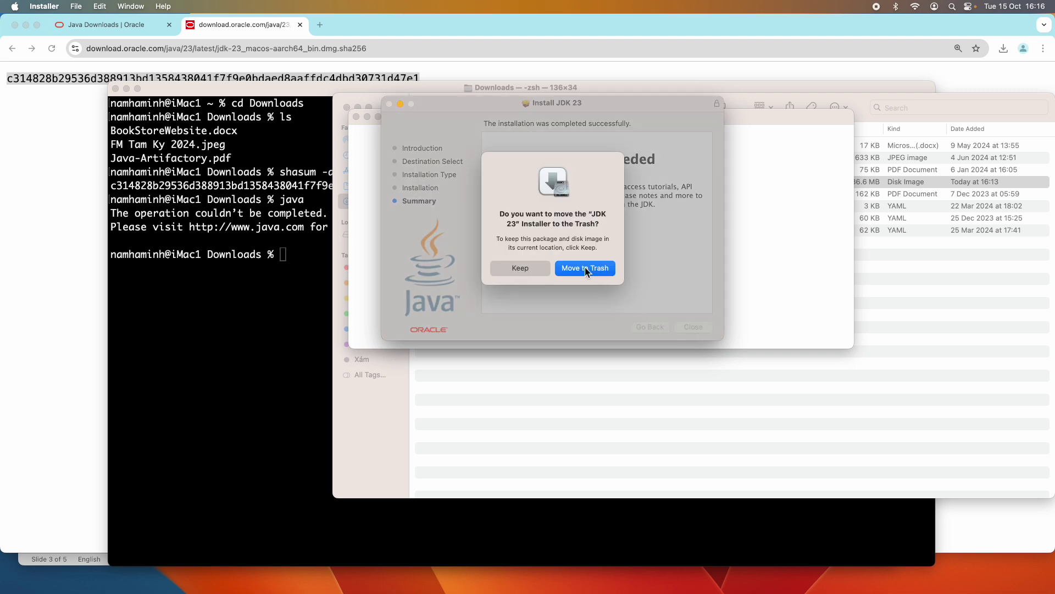
left_click(585, 267)
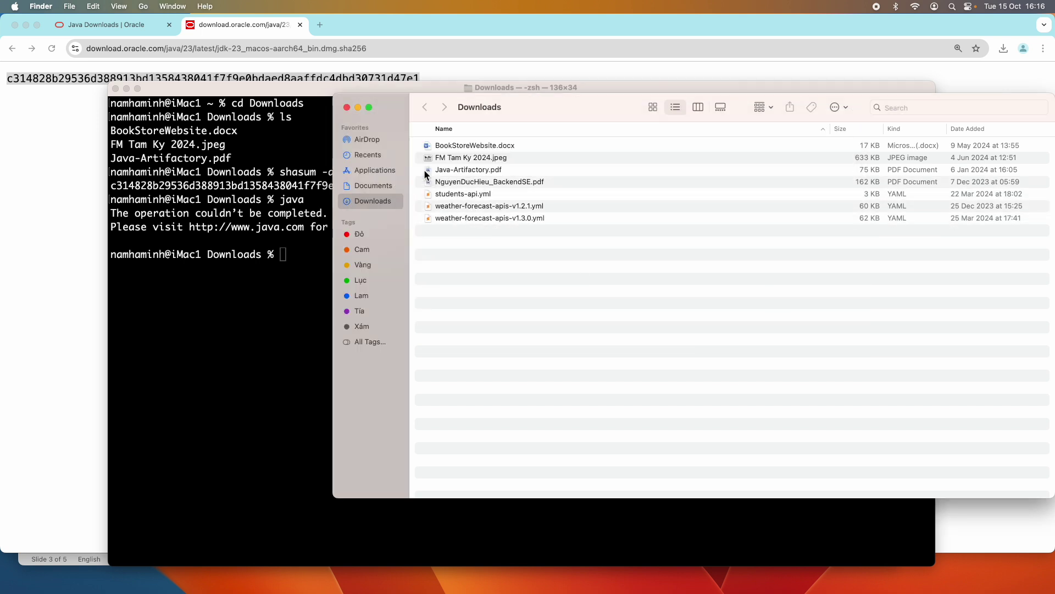
- Close the Finder window, exit the old Terminal shell and close the sha256 checksum tab
left_click(347, 107)
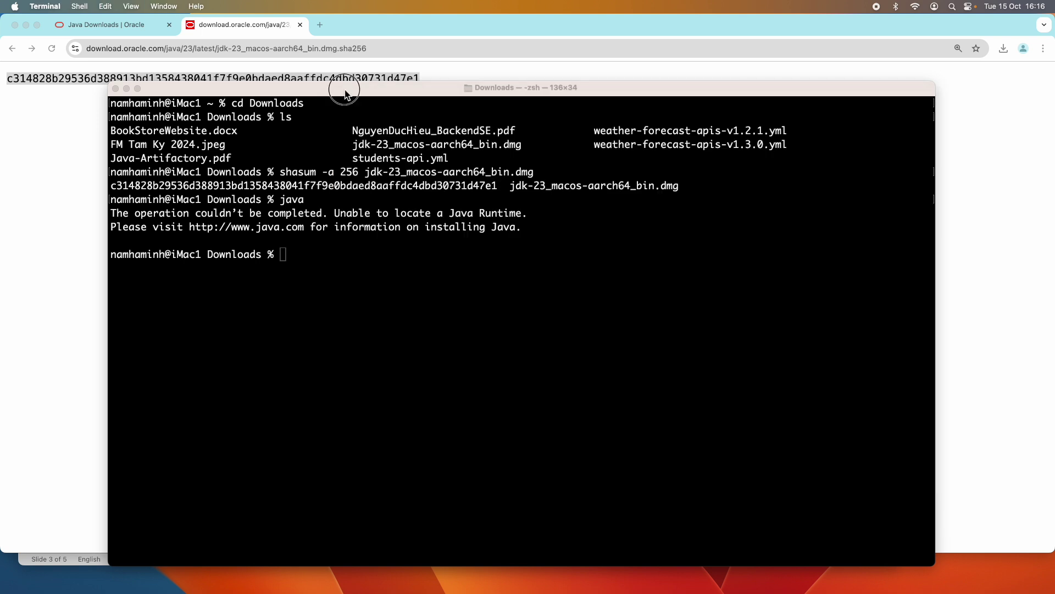
left_click_drag(345, 90, 394, 68)
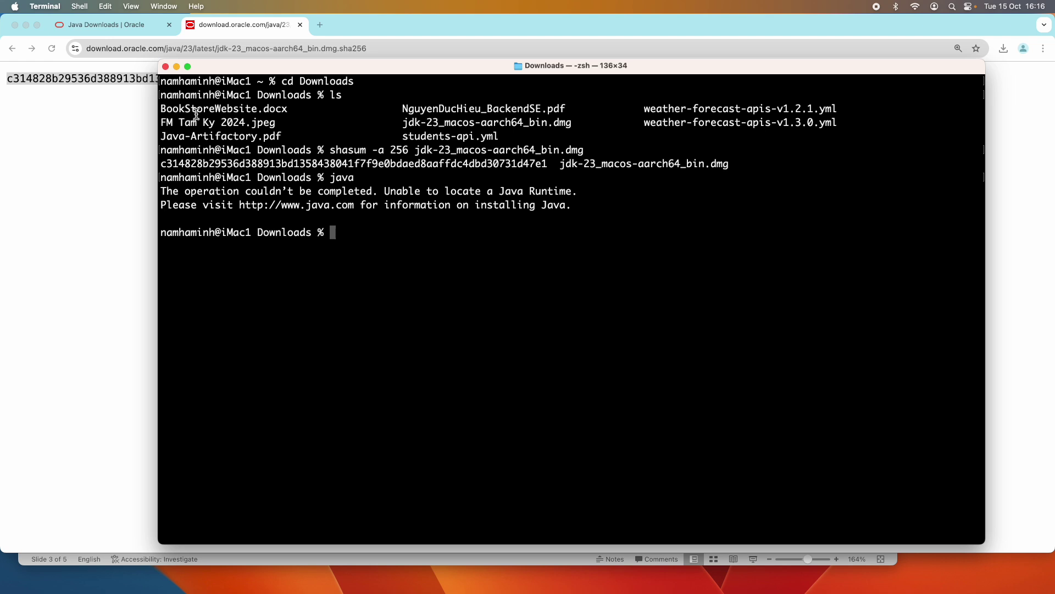
type("exit")
key("Return")
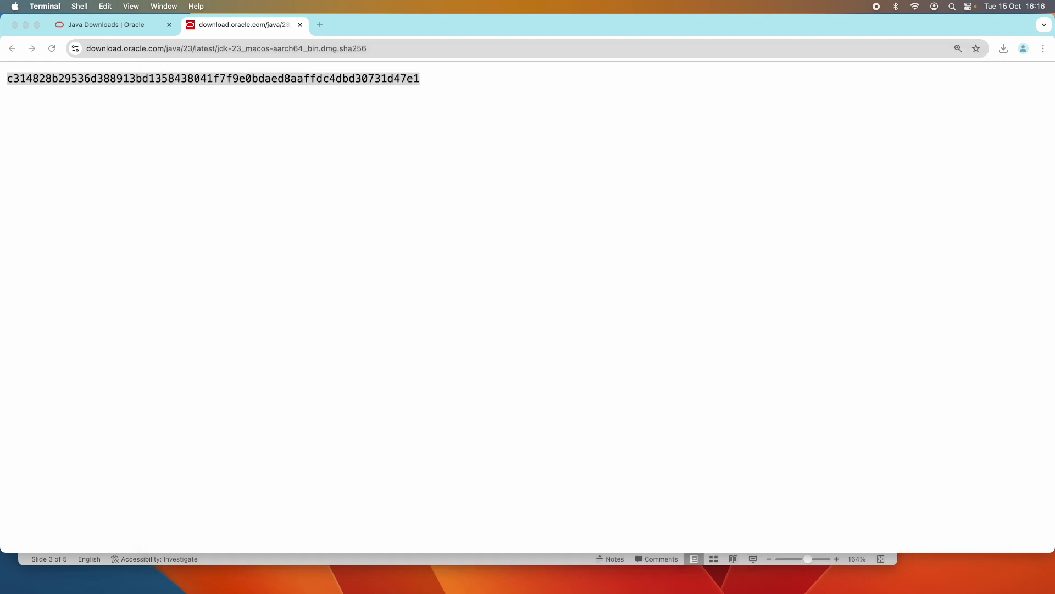
key("super+w")
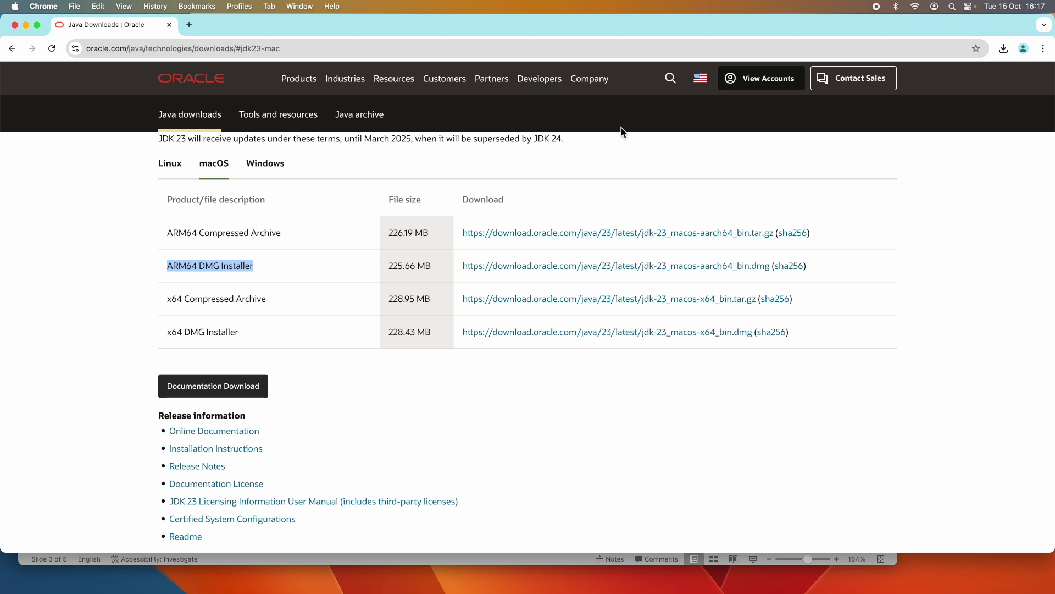
key("super+space")
- In a new Terminal, verify java -version reports 23 (build 23+37-2369) and javac -version reports 23
type("term")
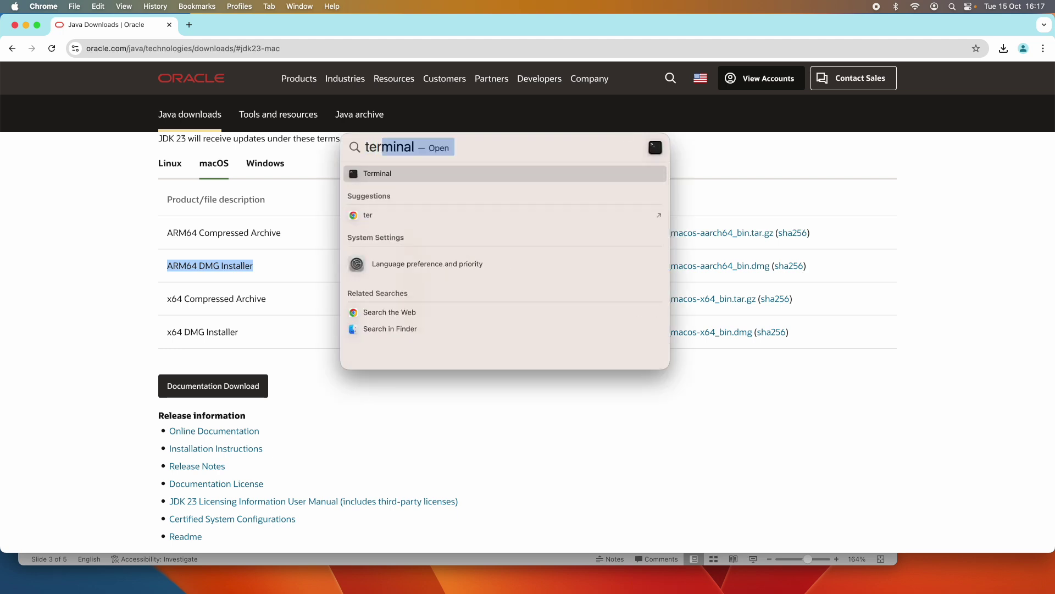
key("Return")
type("java ")
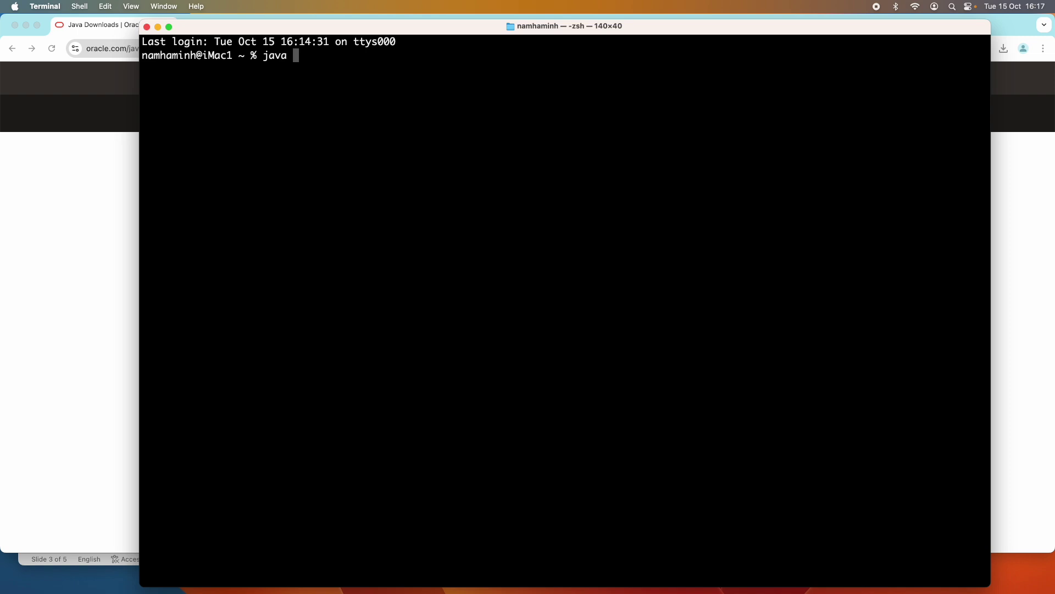
type("-version")
key("Return")
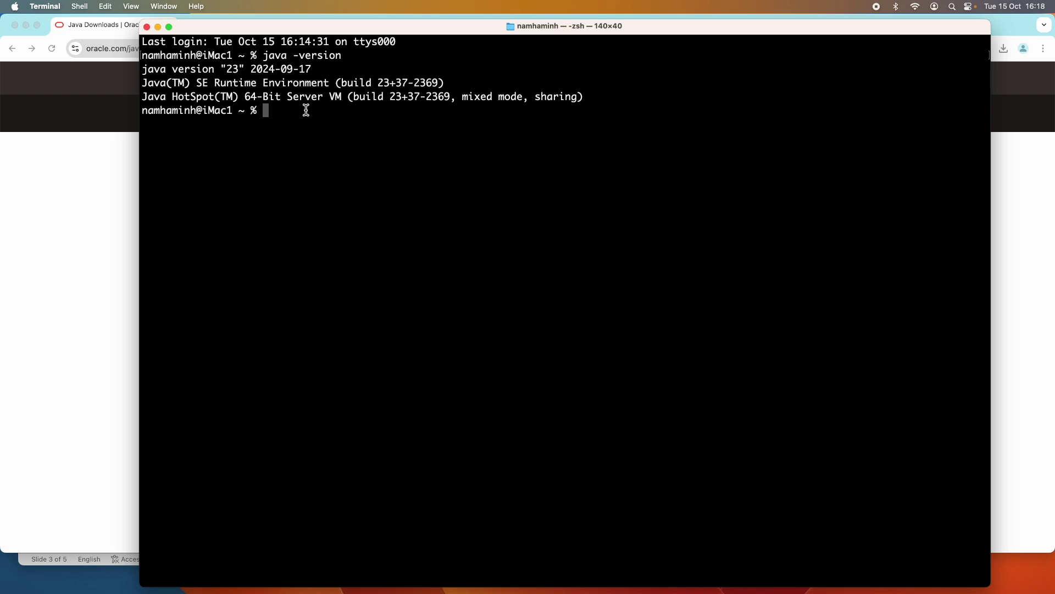
type("javac -version")
key("Return")
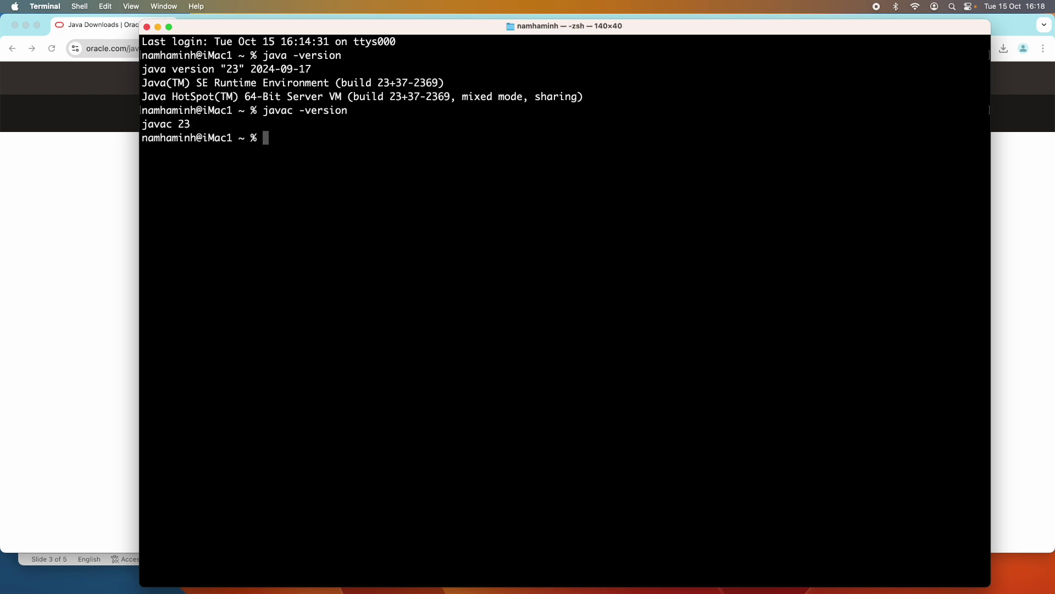
left_click_drag(204, 129, 120, 125)
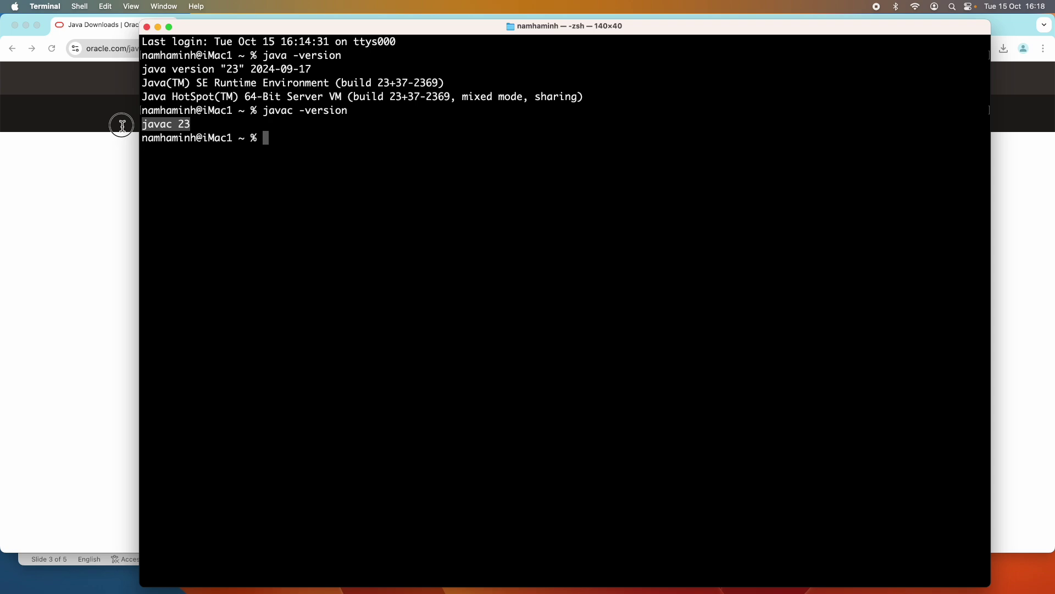
left_click(314, 141)
- Run java to browse its usage options, then run clear for an empty prompt
type("java")
key("Return")
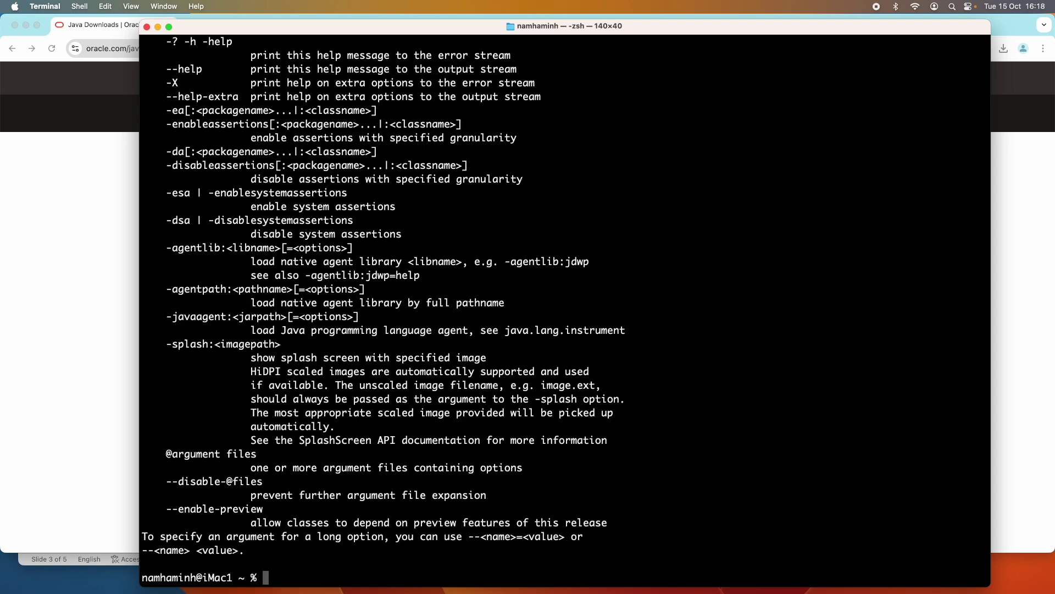
scroll(402, 245, "up", 5)
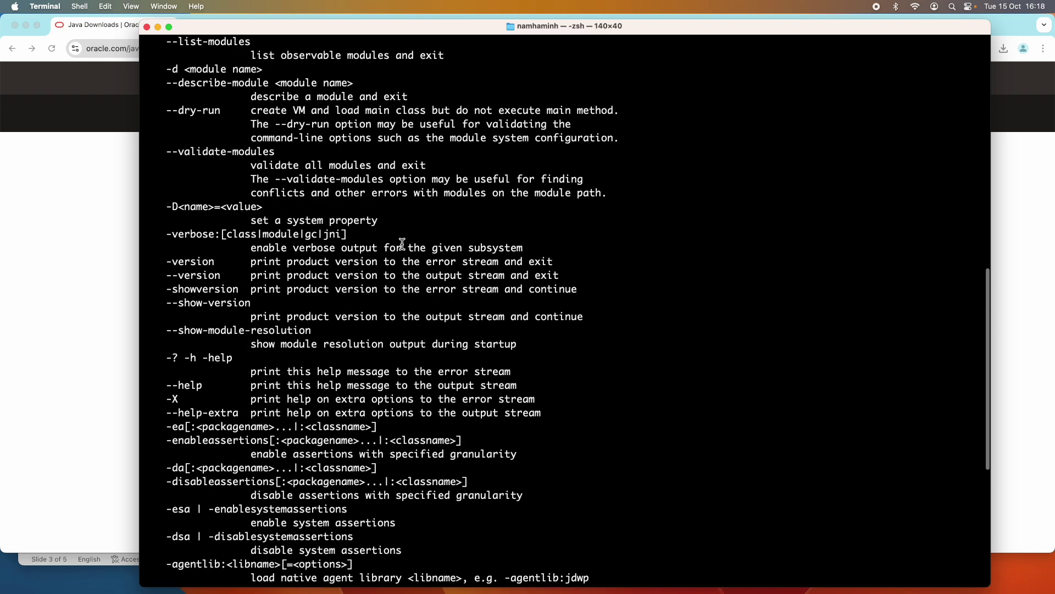
scroll(403, 244, "up", 10)
scroll(404, 243, "down", 2)
scroll(404, 243, "up", 2)
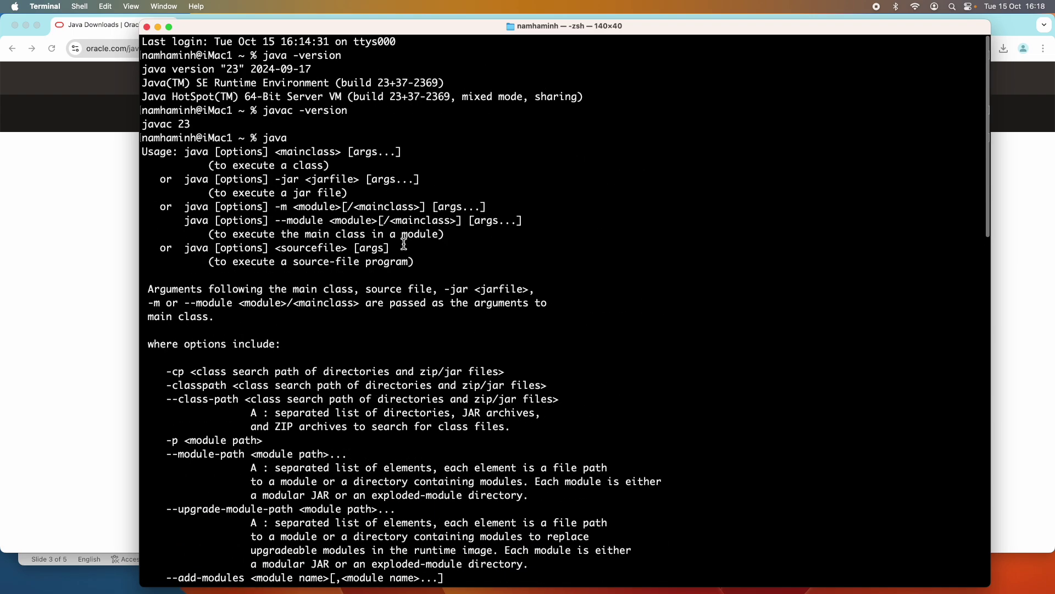
scroll(352, 208, "down", 13)
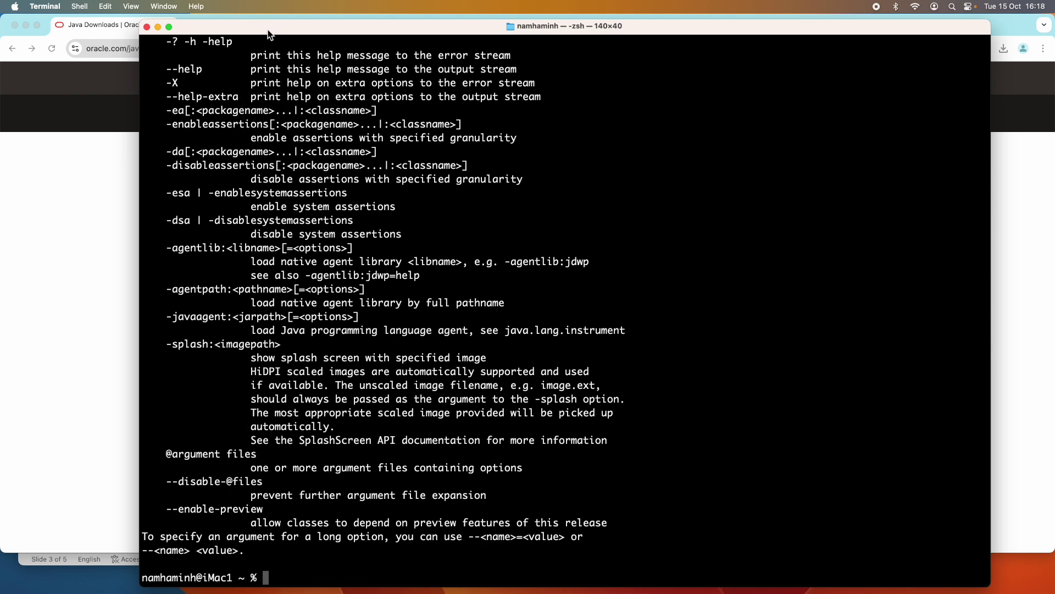
left_click_drag(266, 23, 257, 18)
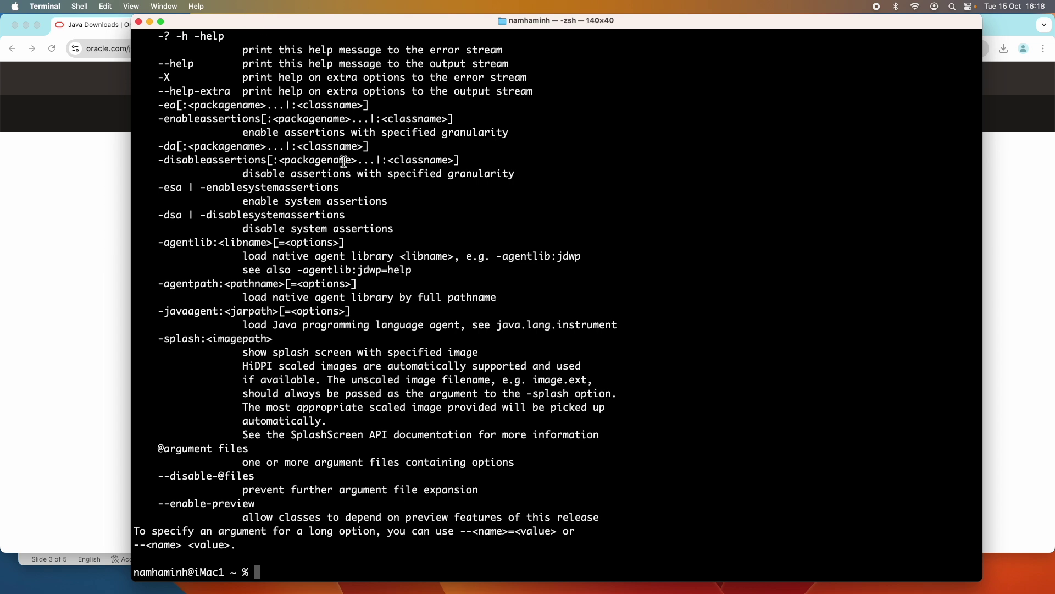
type("clear")
key("Return")
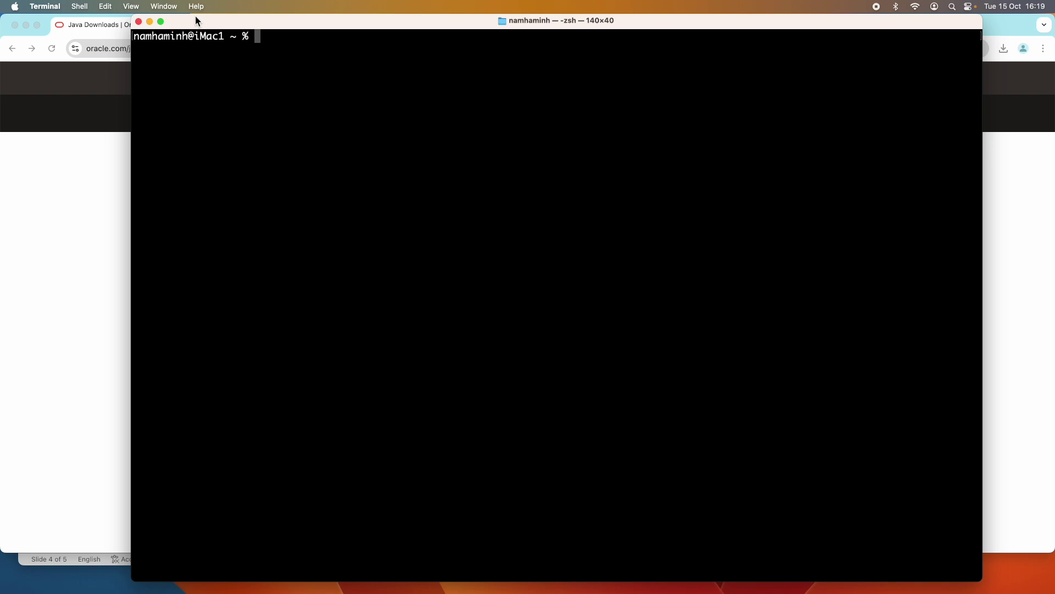
- List /Library/Java/JavaVirtualMachines with ls to show jdk-23.jdk installed there
type("ls /Lib")
key("Tab")
type("J")
key("Tab")
type("Java")
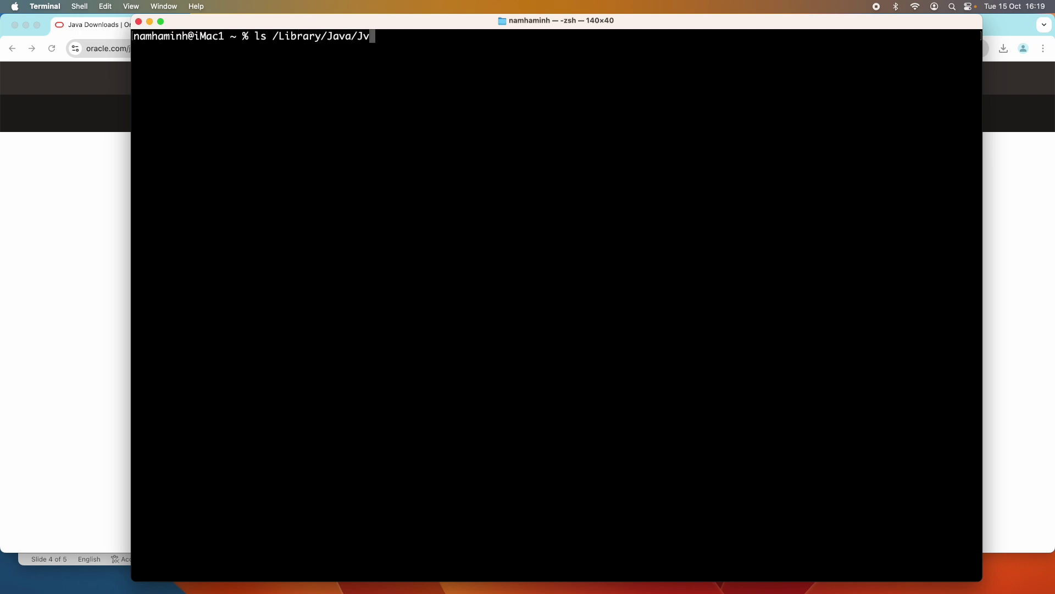
type("Vi")
key("Tab")
key("Return")
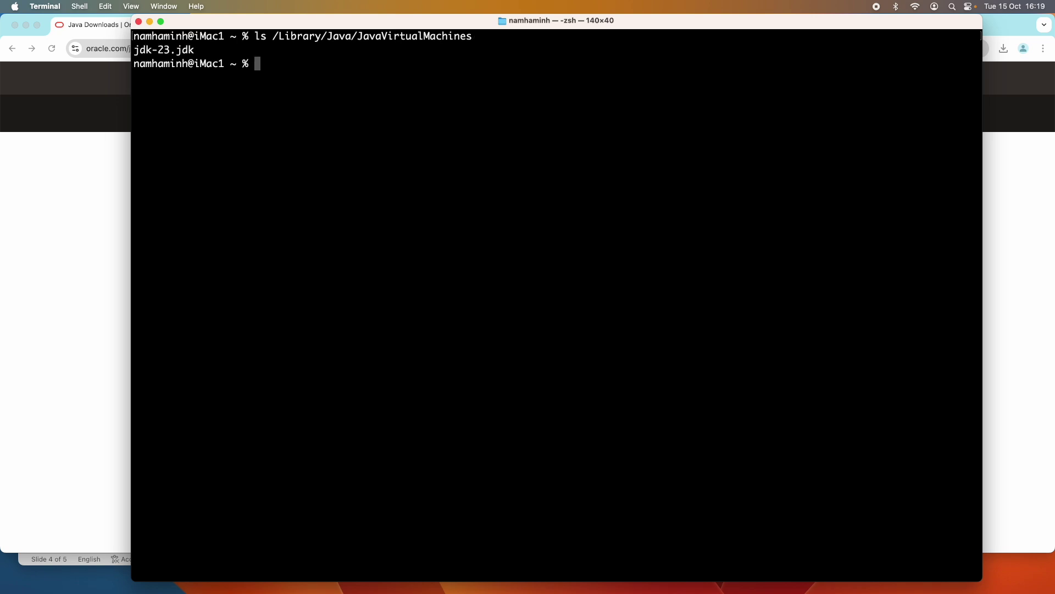